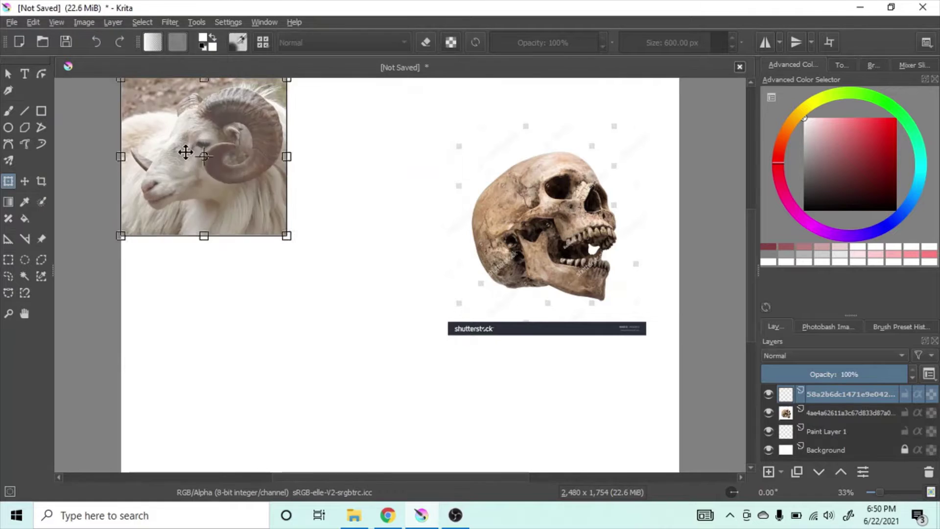
Mirror the ram photo layer horizontally and lower its opacity to 52%.
click(840, 66)
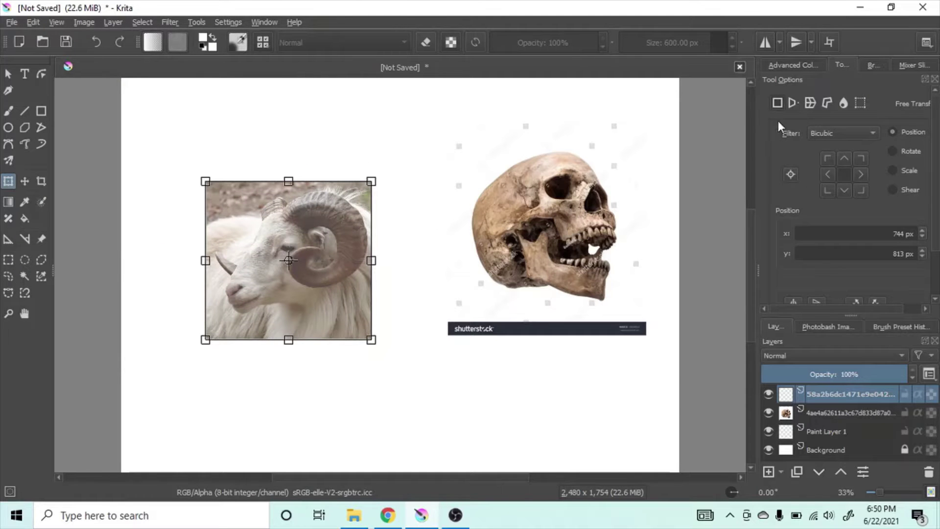
click(112, 22)
click(362, 153)
click(837, 374)
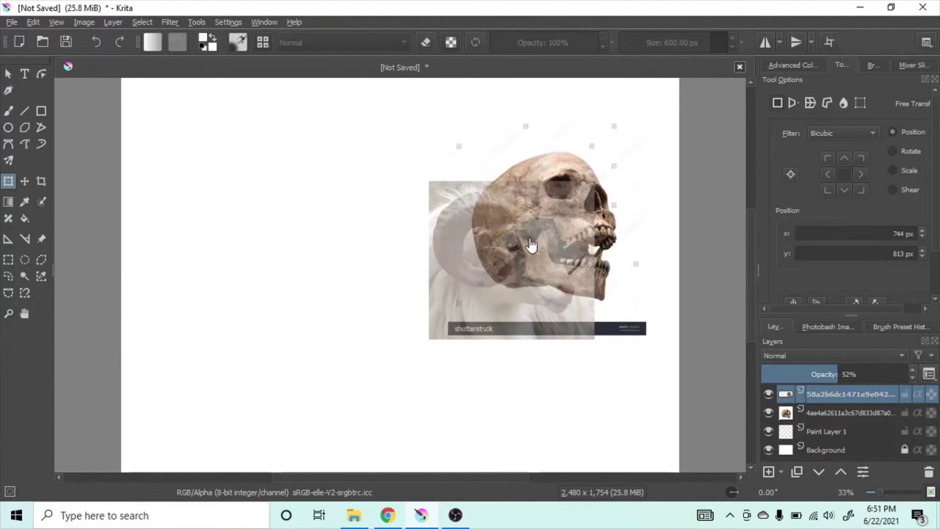
Enlarge, rotate and position the ram photo so its horn curls around the skull, with layer opacity at 82%.
drag(377, 320, 441, 385)
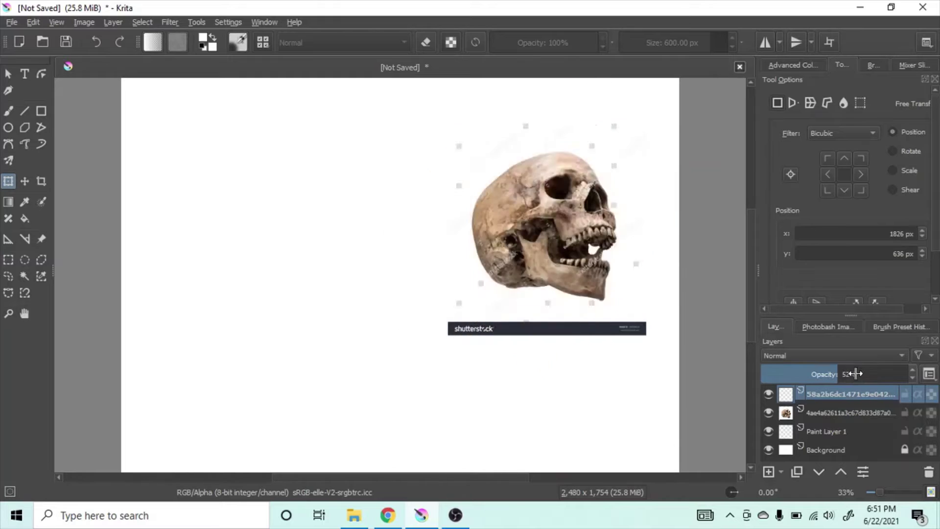
click(884, 374)
drag(538, 235, 553, 242)
drag(717, 395, 616, 455)
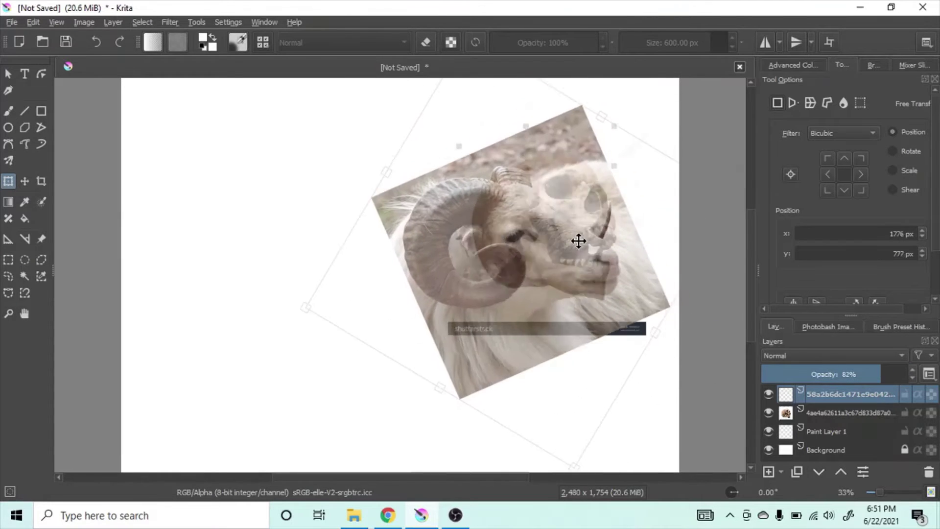
drag(603, 226, 593, 234)
Add a transparency mask to the ram photo layer.
right_click(826, 397)
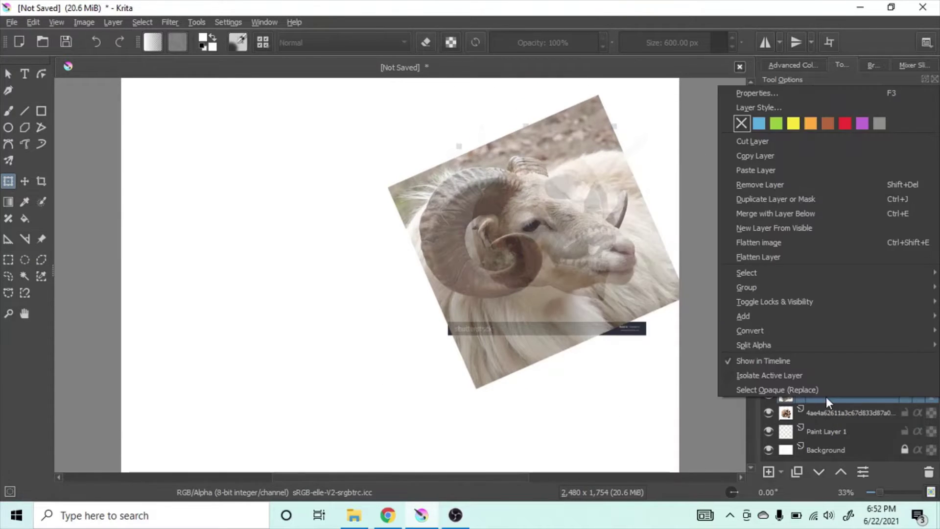
mouse_move(734, 316)
click(694, 319)
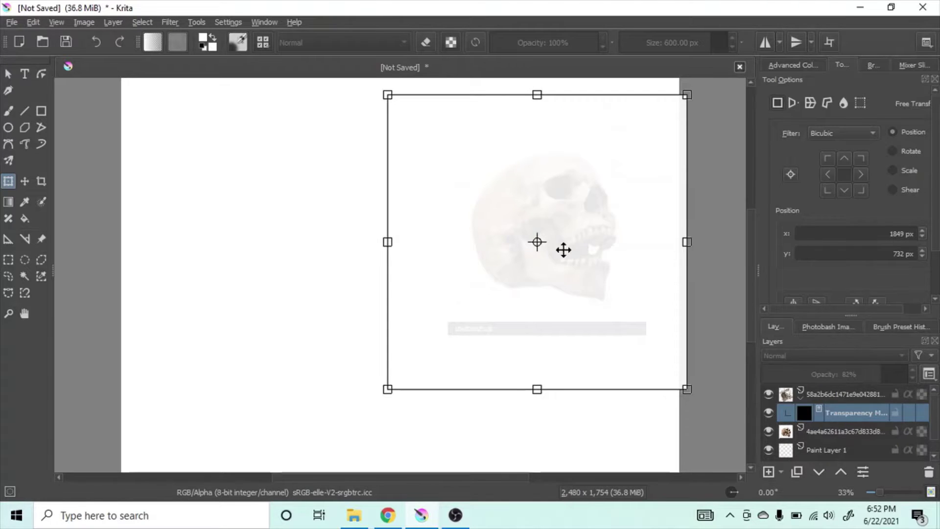
click(818, 412)
click(818, 412)
Paint black on the mask with the soft airbrush at 198.50 px to hide the ram photo around its horn.
key(b)
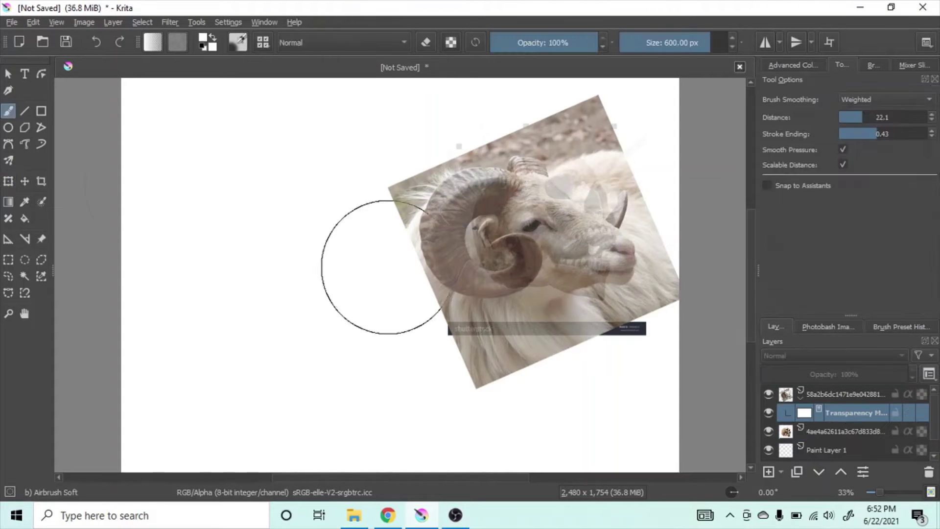
key(bracketleft)
key(bracketleft)
key(bracketleft)
key(x)
mouse_move(538, 201)
mouse_down()
mouse_move(566, 252)
mouse_move(574, 225)
mouse_move(614, 263)
mouse_move(555, 160)
mouse_move(502, 149)
mouse_move(516, 131)
mouse_move(612, 148)
mouse_move(610, 123)
mouse_move(523, 114)
mouse_move(407, 181)
mouse_move(513, 156)
mouse_move(485, 249)
mouse_move(438, 315)
mouse_move(433, 305)
mouse_move(523, 307)
mouse_move(634, 268)
mouse_move(648, 177)
mouse_move(650, 335)
mouse_move(558, 337)
mouse_move(459, 302)
mouse_up()
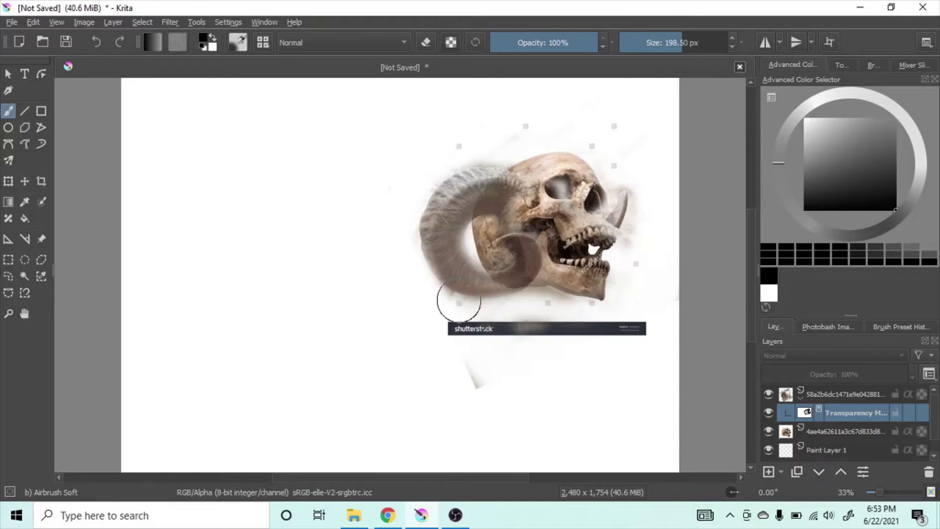
Refine the mask with a 62.78 px brush, clearing ram remnants around the skull's face, jaw and horn edges.
key(1)
mouse_move(608, 185)
mouse_down()
mouse_move(531, 208)
mouse_move(533, 380)
mouse_up()
scroll(509, 214, right, 10)
scroll(510, 214, up, 3)
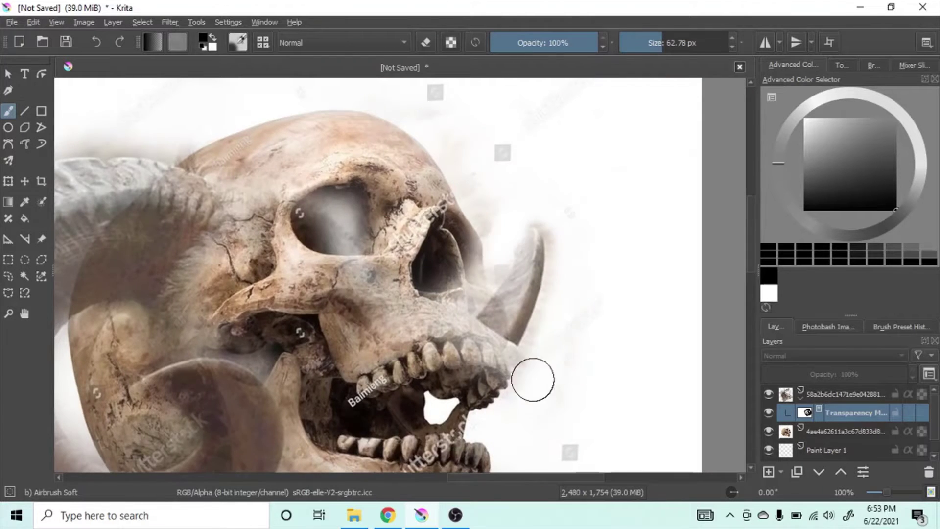
scroll(533, 379, down, 4)
scroll(532, 380, left, 2)
drag(134, 290, 289, 304)
click(387, 519)
click(387, 519)
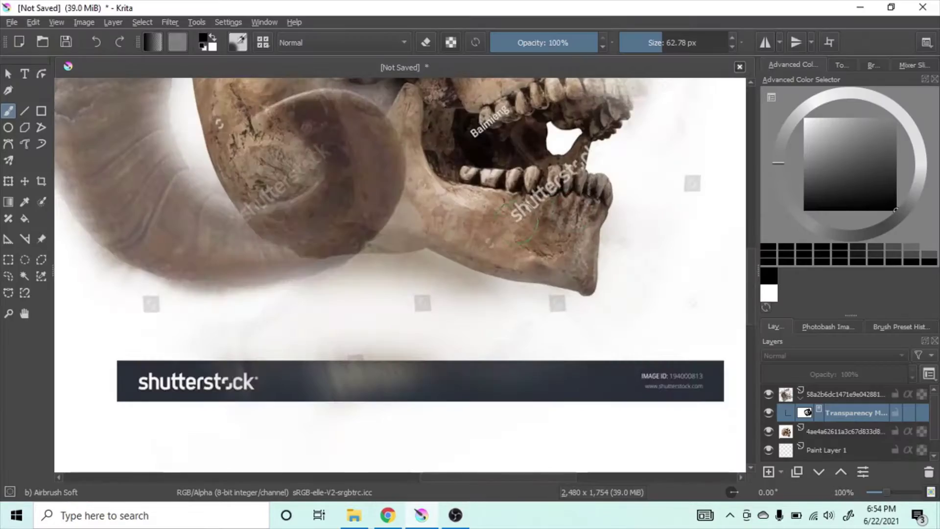
Group the ram photo layer, its transparency mask and the skull photo layer.
key(minus)
key(minus)
key(minus)
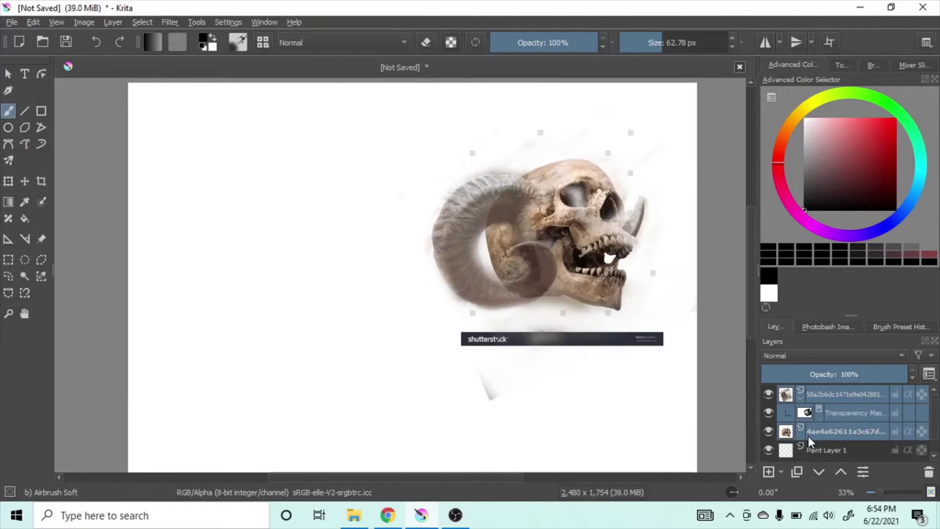
key(ctrl+g)
Add a new paint layer above the reference group and name it "sketch".
click(768, 472)
drag(829, 400, 827, 386)
double_click(815, 394)
text(sketch)
key(Return)
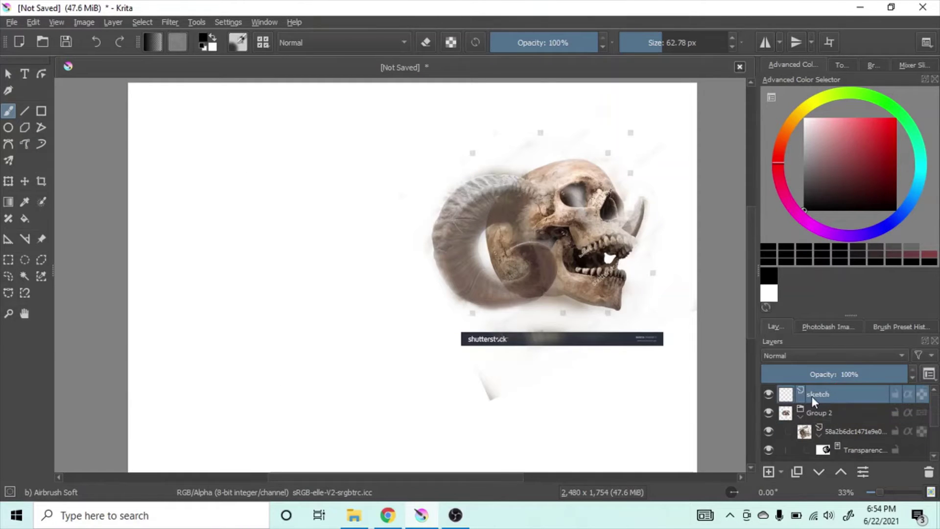
Save the drawing as a Krita document named "skull horns 6-22-21" in the Krita Projects folder.
key(ctrl+s)
text(skull horns 6-22-21)
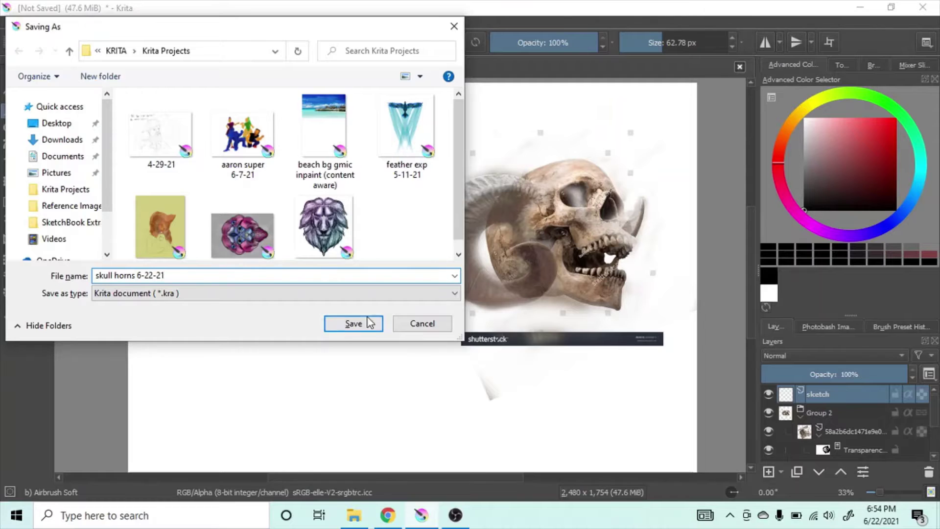
click(368, 323)
Set up the construction light-opacity brush in dark grey at 65% opacity, undoing the test strokes.
right_click(286, 132)
click(287, 135)
drag(817, 174, 804, 176)
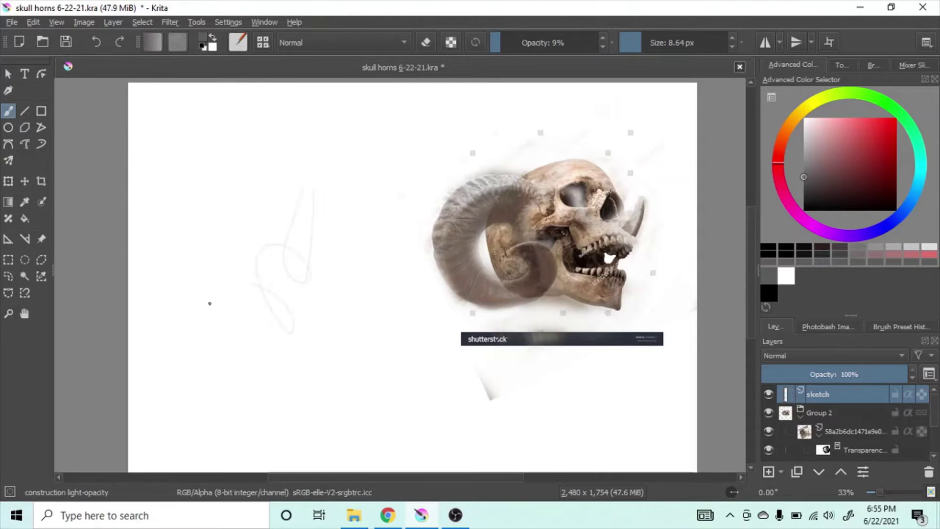
key(ctrl+z)
mouse_move(573, 45)
mouse_down()
mouse_move(600, 43)
mouse_move(560, 43)
mouse_up()
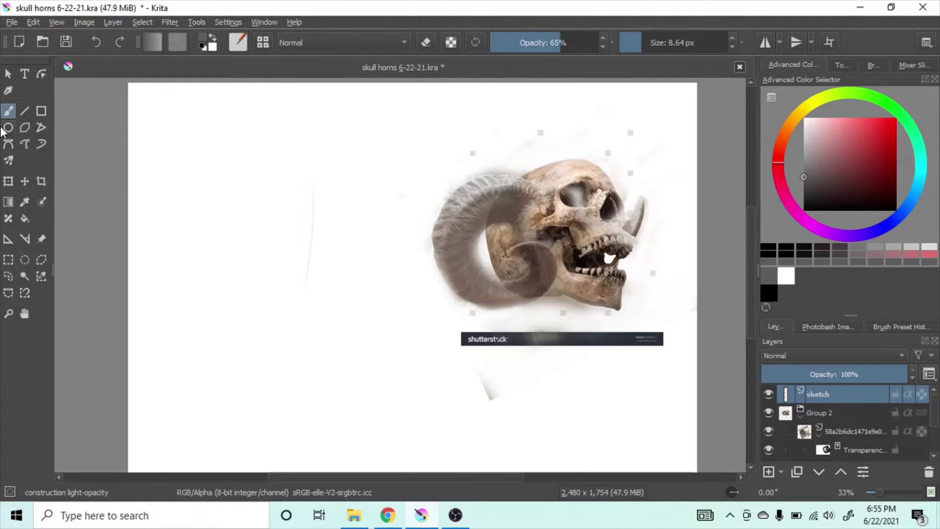
key(ctrl+z)
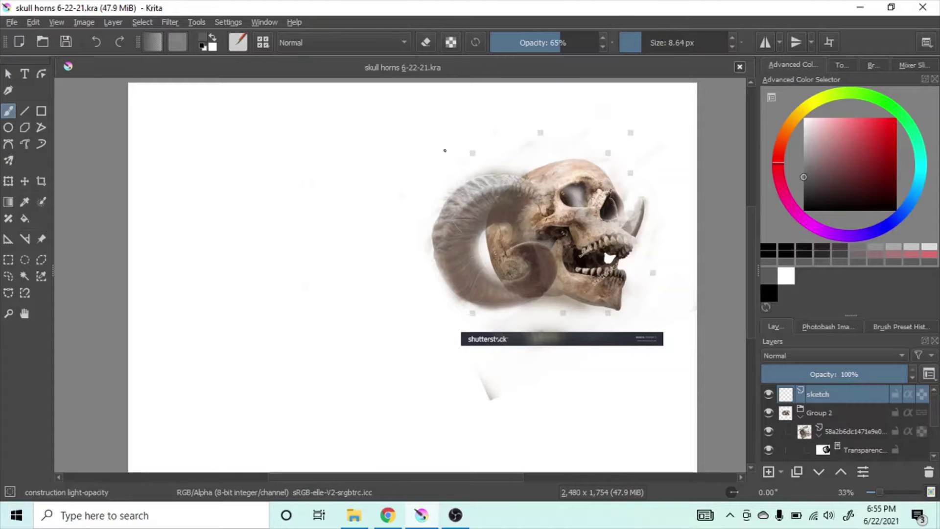
key(k)
Sketch the rounded cranium and arched upper jaw of the skull on the blank area beside the reference.
drag(338, 175, 369, 240)
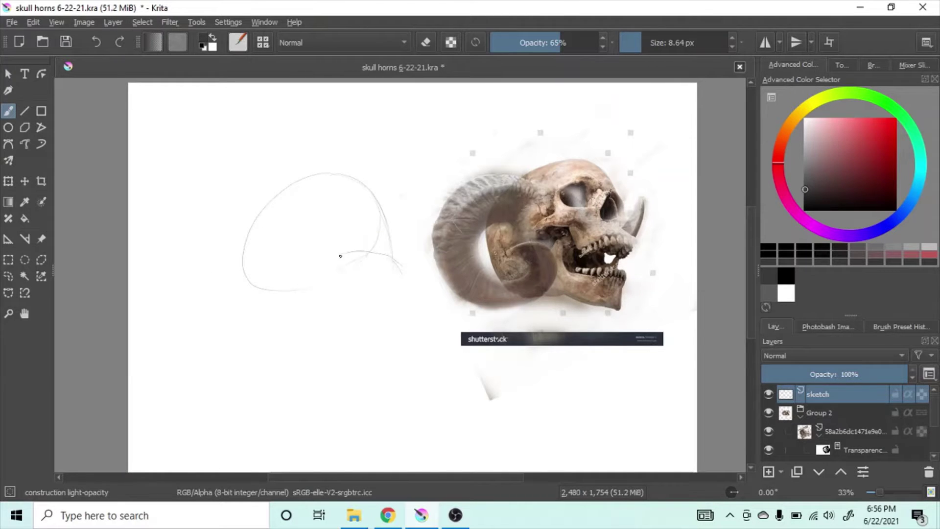
drag(340, 283, 368, 267)
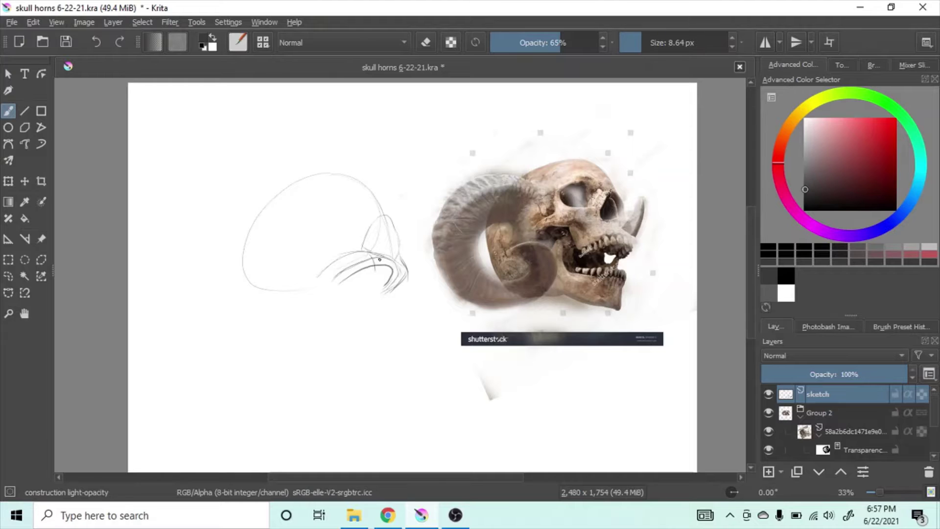
key(ctrl+z)
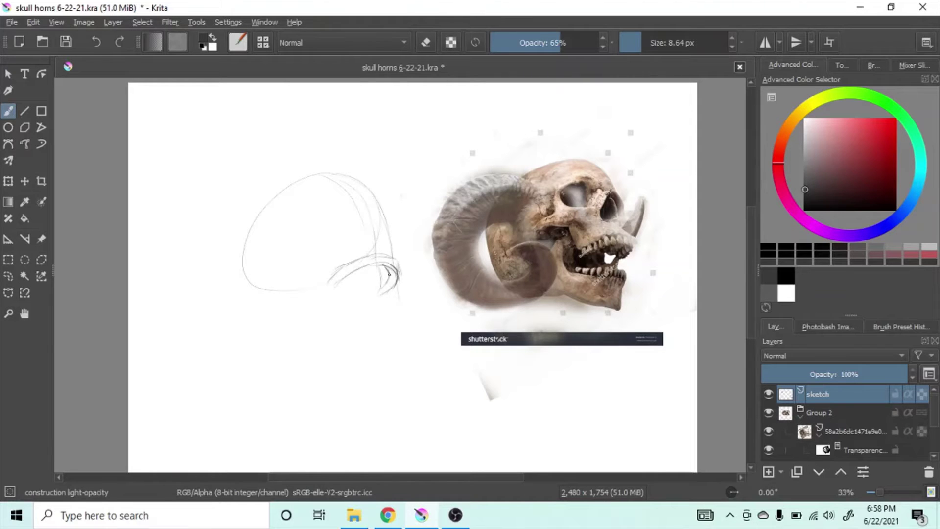
Sketch the skull's nasal opening, eye socket, lower jaw and curled ram horn with a brush enlarged to 12 px.
scroll(391, 255, up, 4)
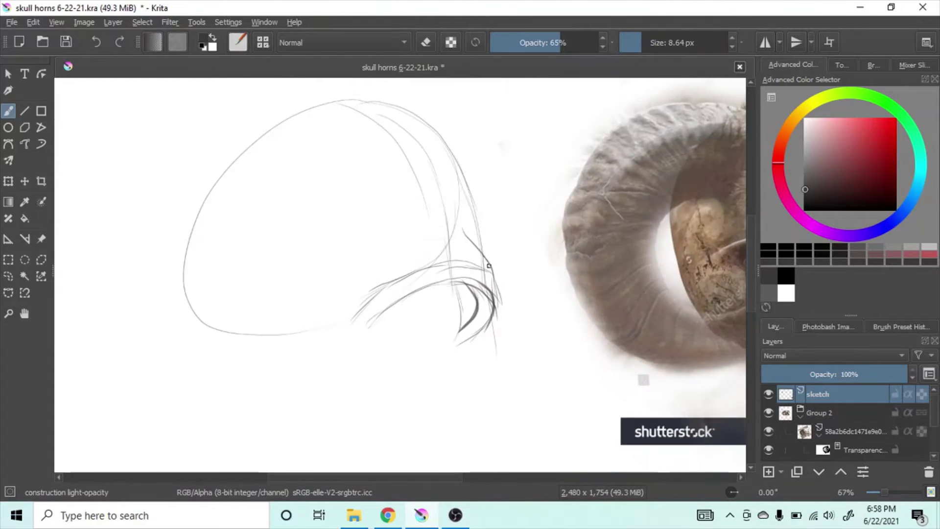
scroll(265, 239, up, 1)
scroll(269, 245, down, 2)
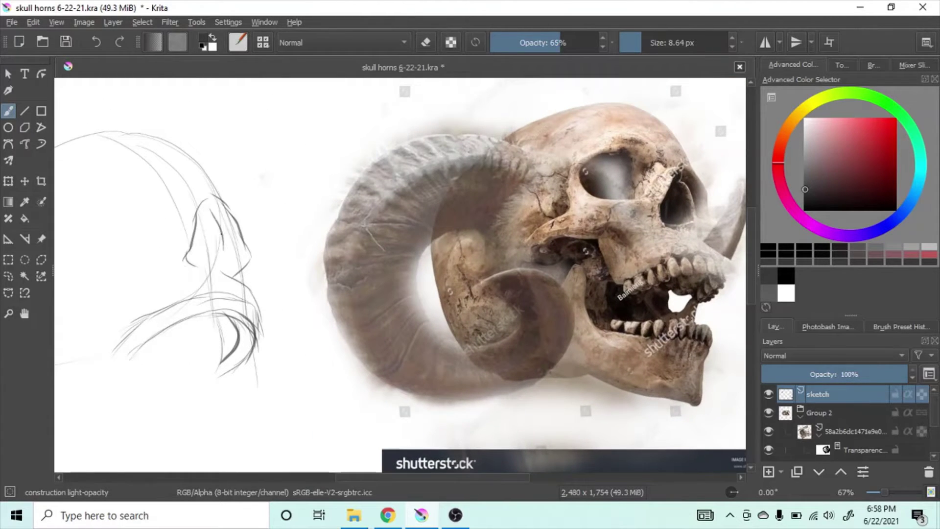
key(])
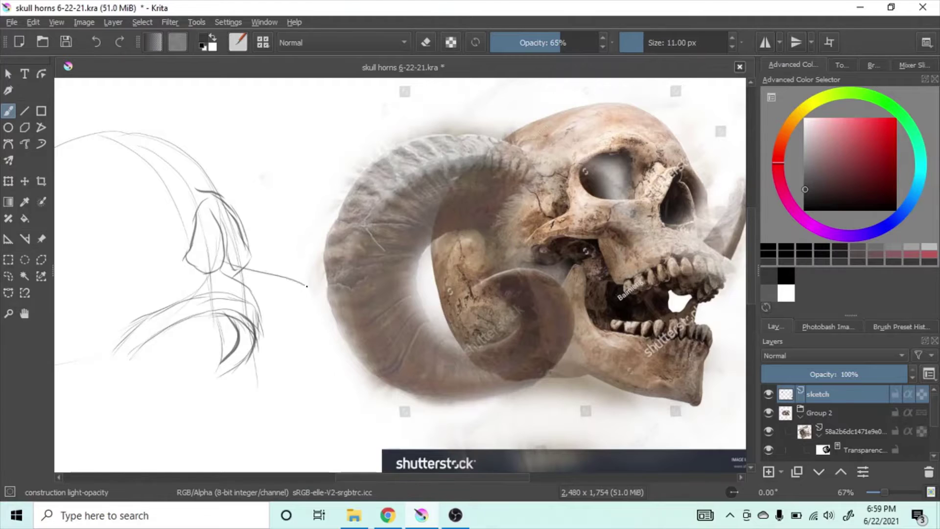
Mark the sword's vertical axis through the skull and draw a straight horizontal crossguard line across its top.
scroll(399, 328, down, 2)
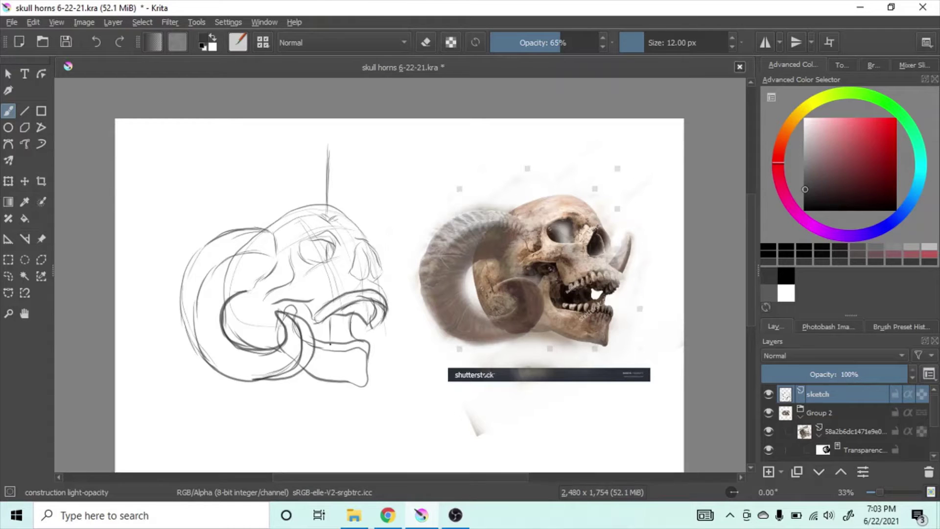
click(25, 111)
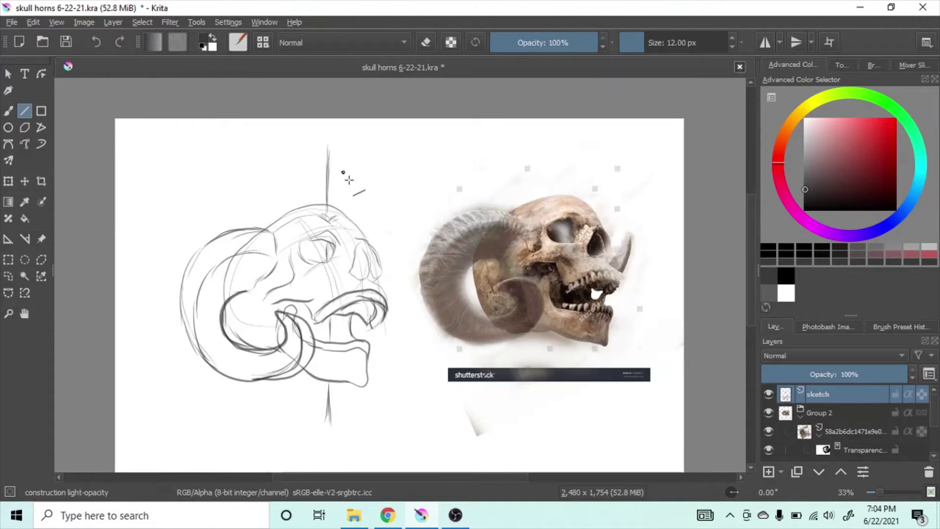
drag(264, 211, 387, 213)
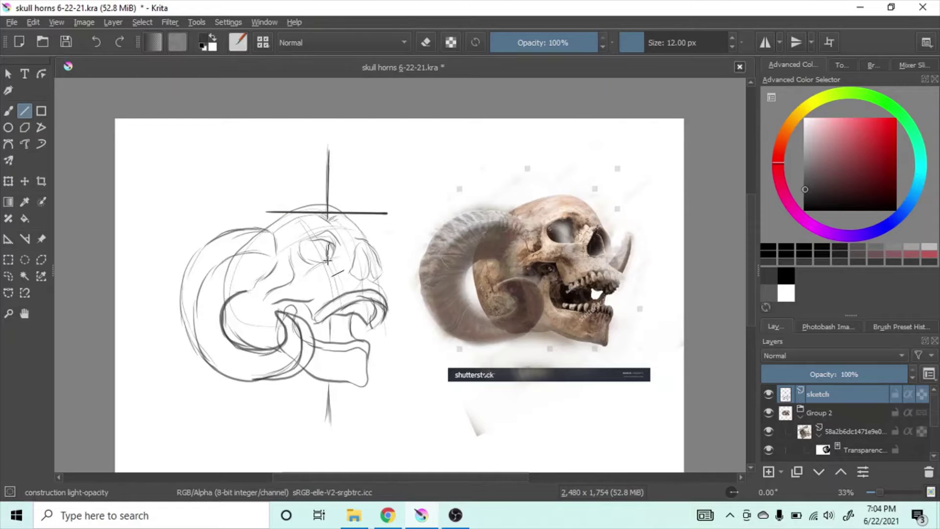
Hide the reference group and move the skull sketch sideways to the middle of the page.
click(768, 412)
key(ctrl+t)
drag(345, 255, 435, 257)
Fade the sketch layer by lowering its opacity and add an empty paint layer above it.
drag(849, 374, 803, 374)
key(Insert)
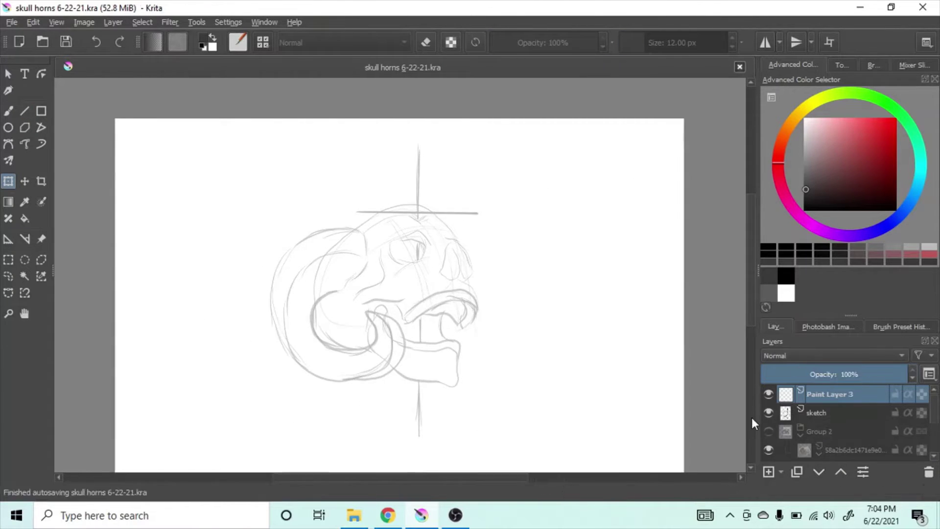
right_click(526, 245)
key(b)
right_click(307, 264)
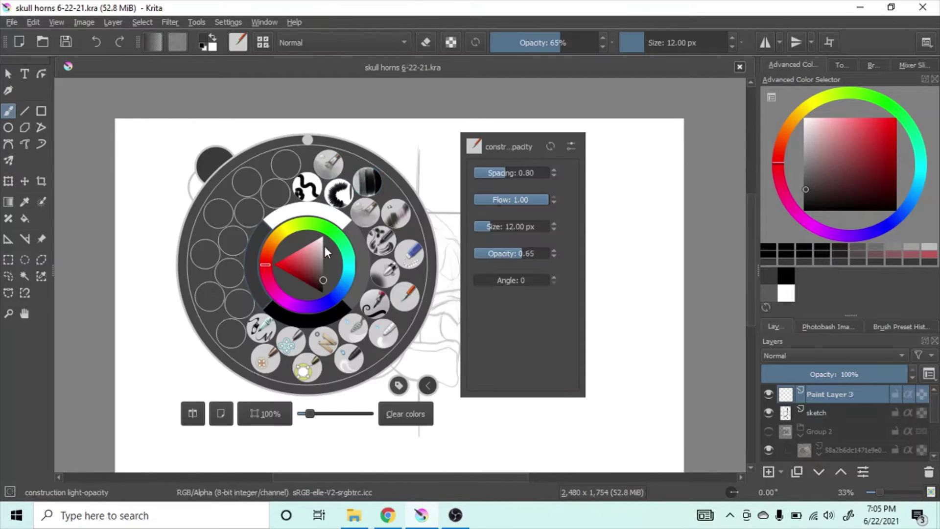
right_click(324, 245)
Turn on horizontal mirror drawing with its axis on the sword's vertical line, and lock the axis.
scroll(388, 251, up, 2)
right_click(424, 241)
right_click(438, 137)
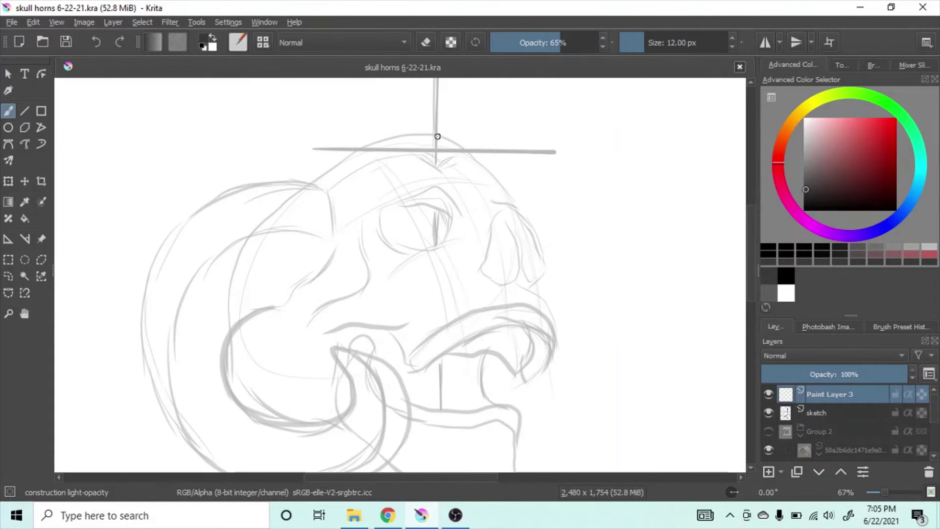
mouse_move(413, 134)
mouse_down()
mouse_move(424, 122)
mouse_move(436, 136)
mouse_up()
click(764, 42)
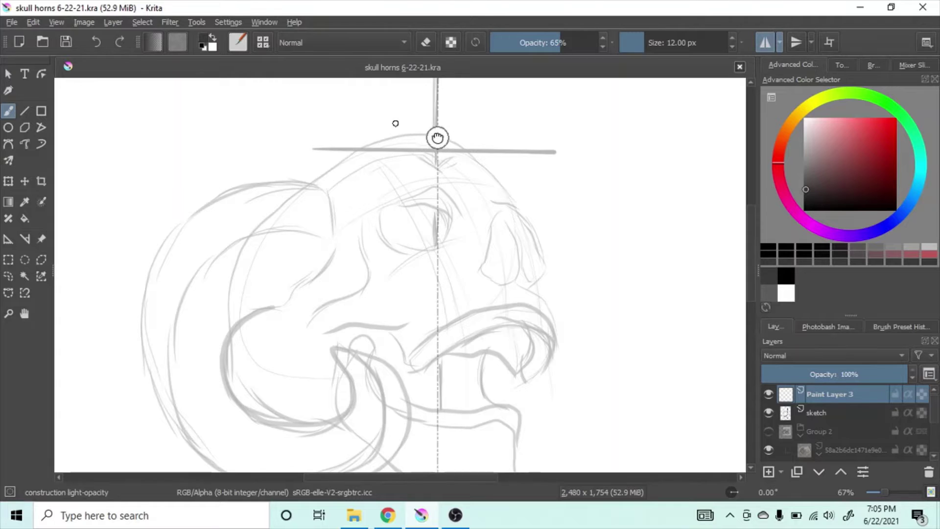
click(780, 42)
click(776, 73)
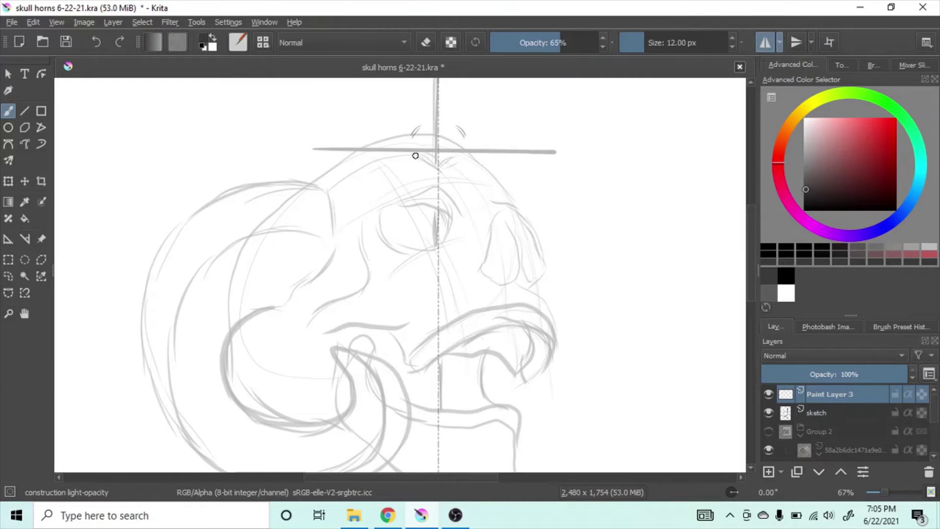
Draw the sword's symmetrical grip and round-ended crossguard above the skull, using mirrored strokes.
mouse_move(417, 128)
mouse_down()
mouse_move(424, 86)
mouse_move(435, 252)
mouse_up()
mouse_move(414, 154)
mouse_down()
mouse_move(416, 195)
mouse_move(414, 127)
mouse_up()
mouse_move(413, 92)
mouse_down()
mouse_move(413, 146)
mouse_move(425, 142)
mouse_up()
mouse_move(461, 302)
mouse_down()
mouse_move(461, 185)
mouse_move(367, 198)
mouse_move(449, 218)
mouse_up()
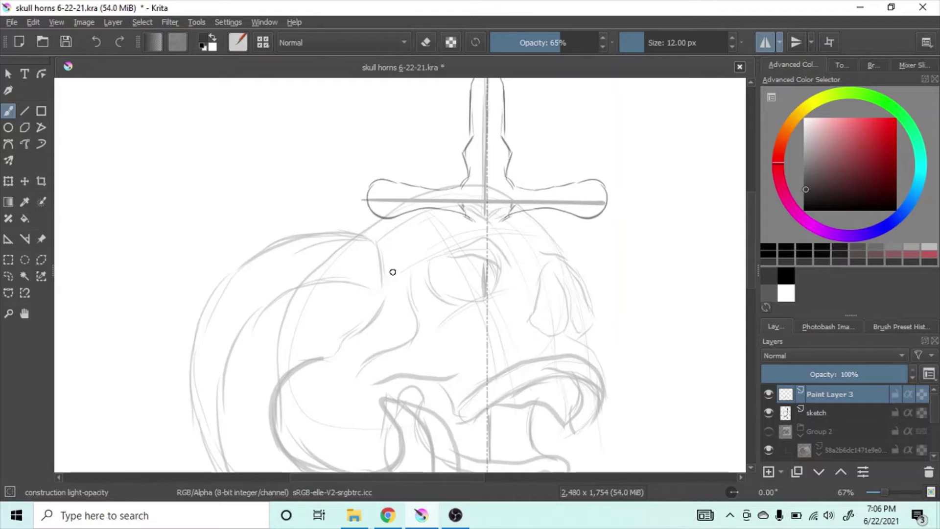
Shade the collar under the crossguard, and draw the blade's edges in the eye socket and, with mirroring off, in the mouth.
drag(480, 262, 463, 189)
drag(475, 128, 462, 149)
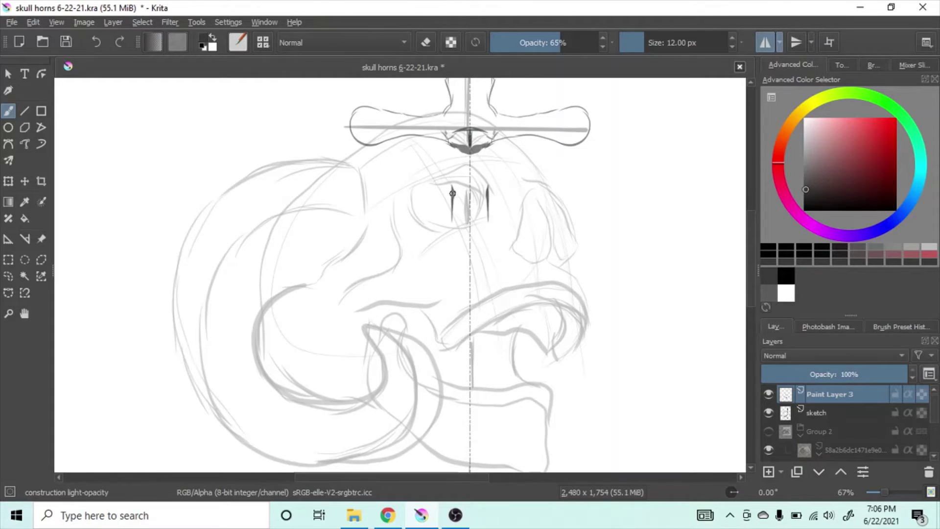
key(m)
drag(453, 195, 450, 229)
mouse_move(467, 191)
mouse_down()
mouse_move(467, 224)
mouse_move(445, 245)
mouse_move(477, 200)
mouse_move(479, 240)
mouse_up()
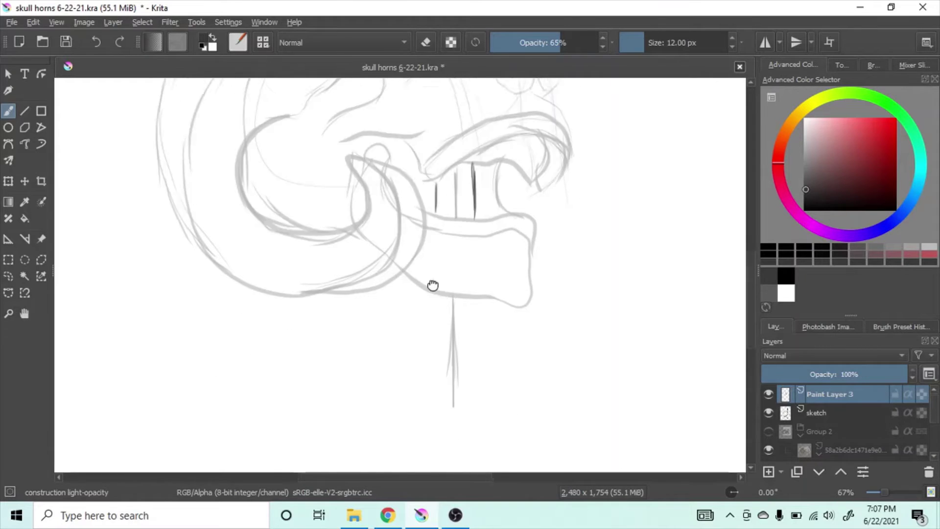
Draw the lower blade tapering to a point beneath the skull's jaw and save the document.
drag(426, 215, 426, 275)
mouse_move(465, 214)
mouse_down()
mouse_move(466, 274)
mouse_move(447, 328)
mouse_up()
drag(428, 282, 446, 327)
key(minus)
key(minus)
key(minus)
drag(374, 298, 388, 358)
key(ctrl+s)
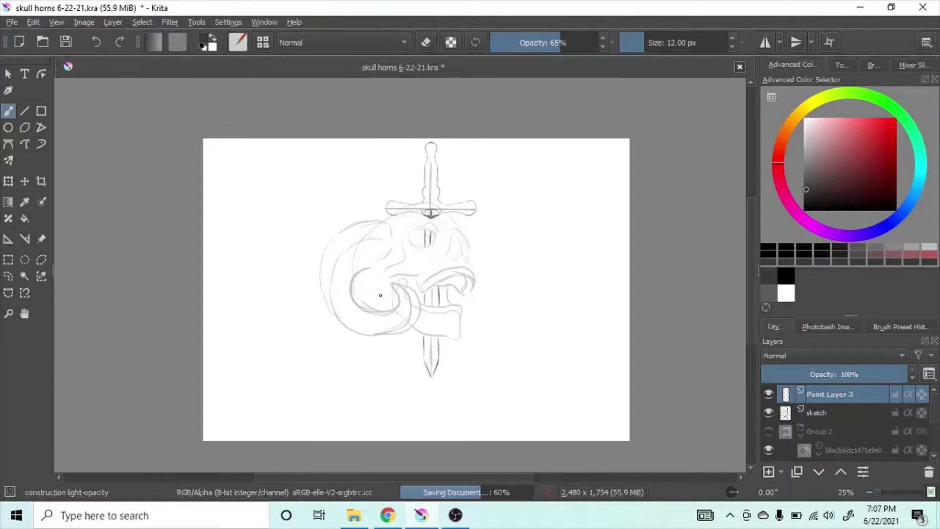
Group the sword and sketch layers and move the whole drawing down and right toward the page's centre.
shift+click(815, 410)
key(ctrl+g)
key(ctrl+t)
drag(440, 237, 449, 266)
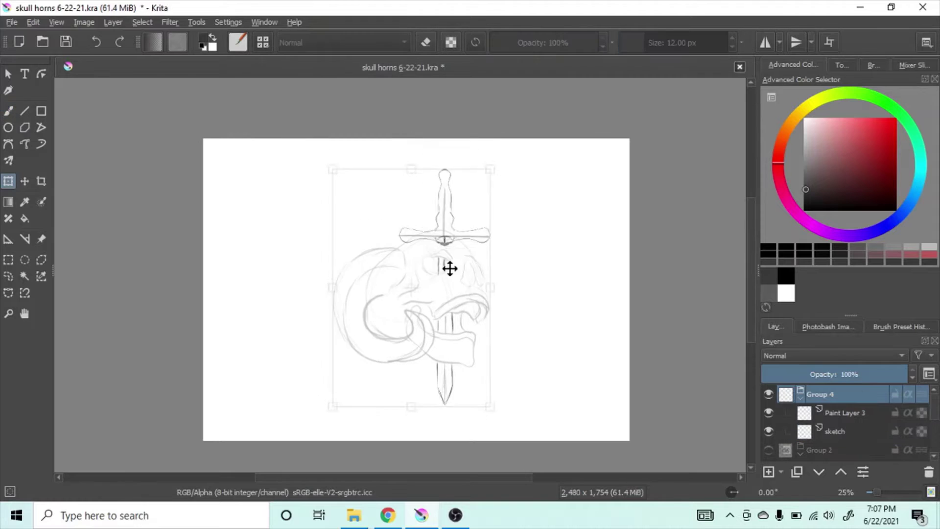
Switch to the brush on Paint Layer 3 and set the weighted smoothing distance to 71.4.
key(b)
key(plus)
key(plus)
key(Page_Down)
click(840, 65)
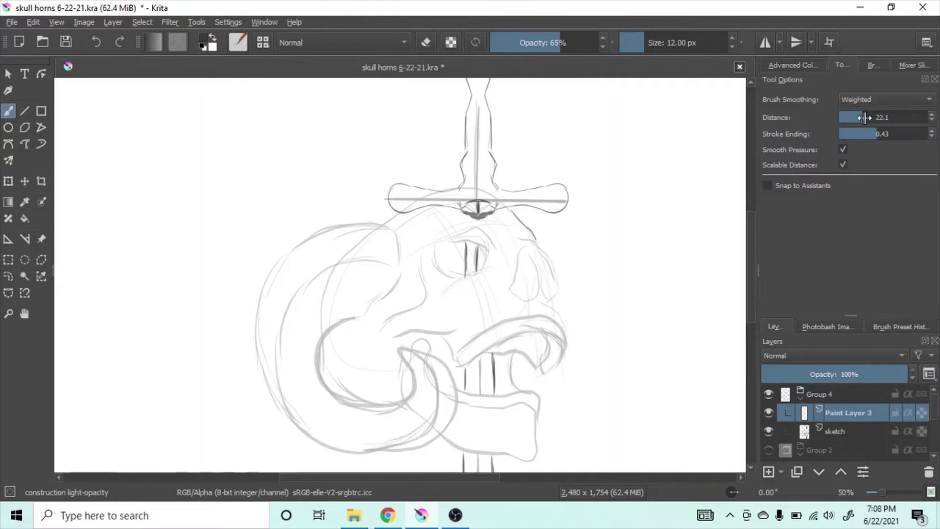
drag(632, 162, 671, 289)
key(ctrl+z)
key(1)
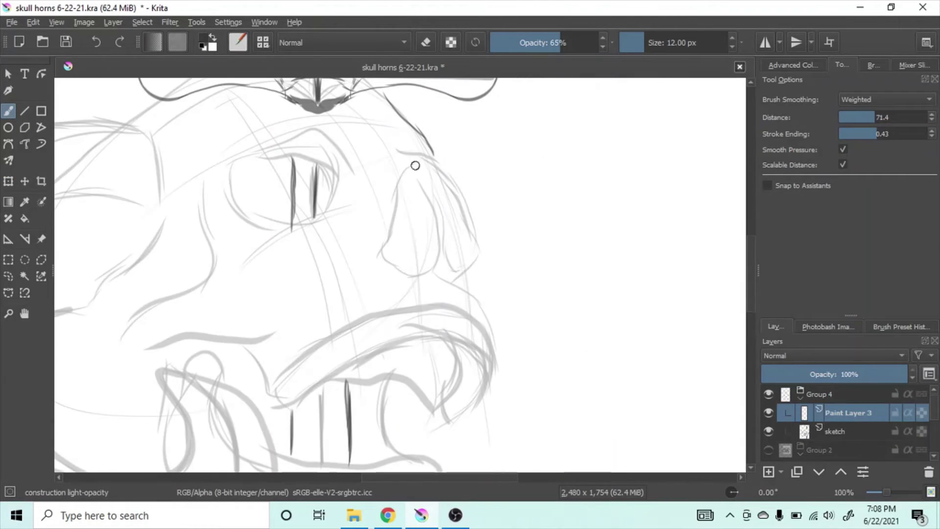
Outline the nose cavity, eye socket and brow ridge with darker strokes over the rough skull sketch.
mouse_move(399, 150)
mouse_down()
mouse_move(462, 198)
mouse_move(471, 294)
mouse_move(492, 330)
mouse_up()
mouse_move(424, 183)
mouse_down()
mouse_move(443, 225)
mouse_move(409, 268)
mouse_move(452, 189)
mouse_move(591, 249)
mouse_up()
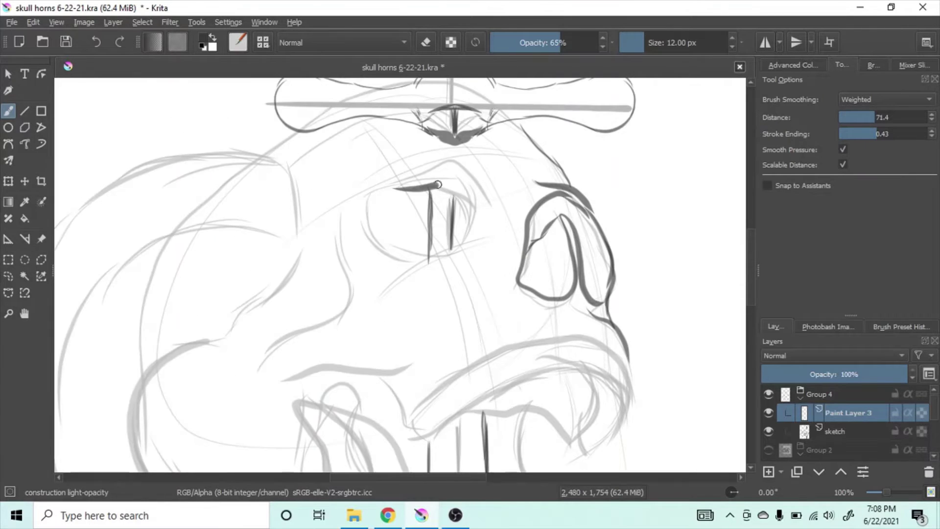
drag(394, 184, 499, 213)
drag(470, 206, 457, 248)
mouse_move(371, 198)
mouse_down()
mouse_move(457, 252)
mouse_move(394, 188)
mouse_up()
mouse_move(485, 223)
mouse_down()
mouse_move(453, 294)
mouse_move(553, 203)
mouse_up()
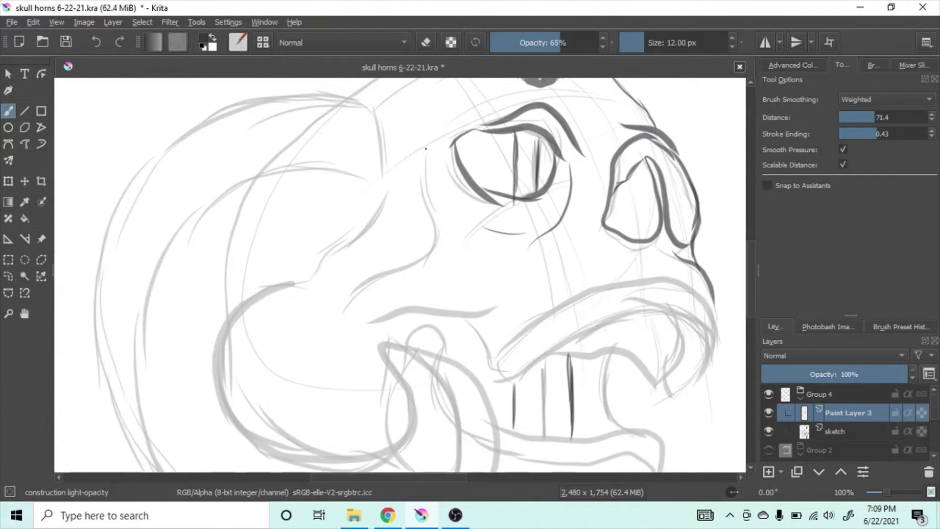
Trace the temple and cheekbone contours between the eye socket and the horn.
drag(440, 152, 352, 318)
drag(353, 318, 303, 319)
drag(450, 240, 333, 265)
drag(423, 264, 457, 301)
Draw the row of upper teeth individually along the curved upper jaw, from the front back to the cheek.
drag(594, 227, 447, 226)
mouse_move(474, 226)
mouse_down()
mouse_move(447, 260)
mouse_move(478, 230)
mouse_up()
mouse_move(483, 233)
mouse_down()
mouse_move(503, 263)
mouse_move(521, 245)
mouse_move(528, 286)
mouse_move(511, 310)
mouse_up()
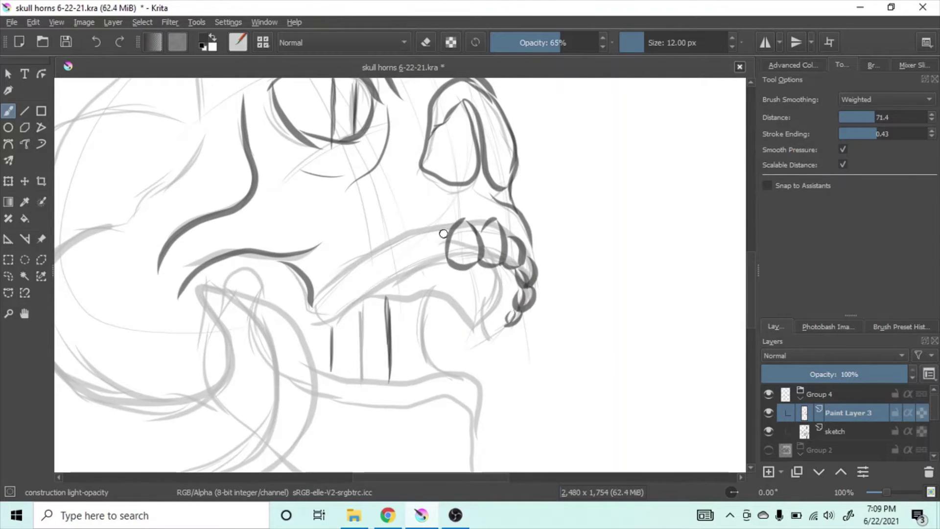
key(ctrl+z)
mouse_move(413, 271)
mouse_down()
mouse_move(478, 200)
mouse_move(449, 247)
mouse_up()
mouse_move(429, 229)
mouse_down()
mouse_move(446, 226)
mouse_move(430, 265)
mouse_up()
mouse_move(431, 240)
mouse_down()
mouse_move(401, 277)
mouse_move(411, 275)
mouse_up()
drag(451, 251, 382, 294)
drag(411, 278, 396, 296)
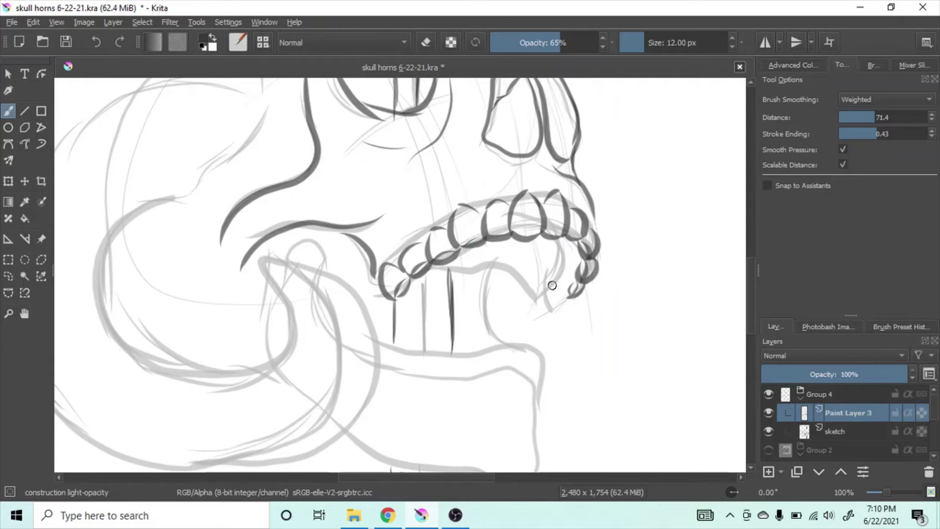
Draw the palate edge under the upper teeth, the mouth's front curve and the row of lower teeth.
drag(563, 295, 451, 262)
mouse_move(500, 290)
mouse_down()
mouse_move(516, 347)
mouse_move(533, 348)
mouse_move(533, 369)
mouse_up()
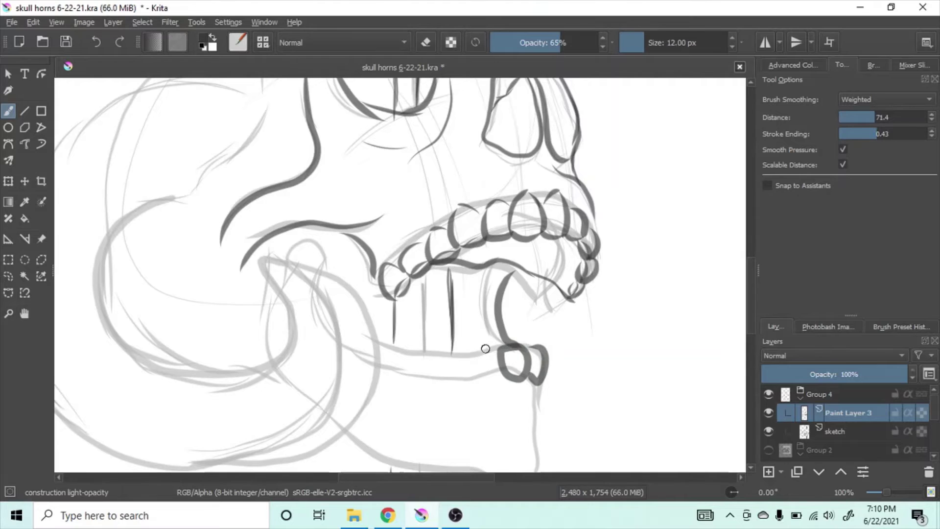
drag(474, 356, 451, 353)
drag(450, 354, 445, 355)
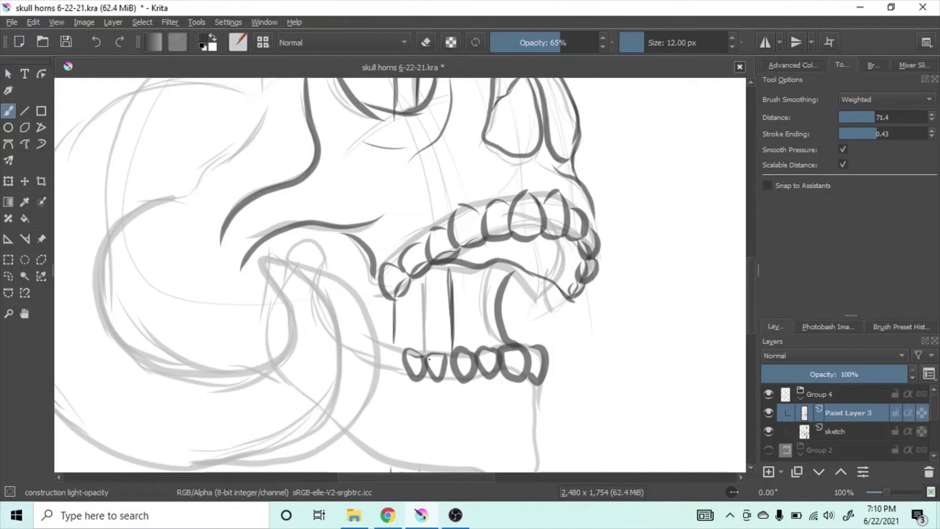
drag(403, 349, 387, 372)
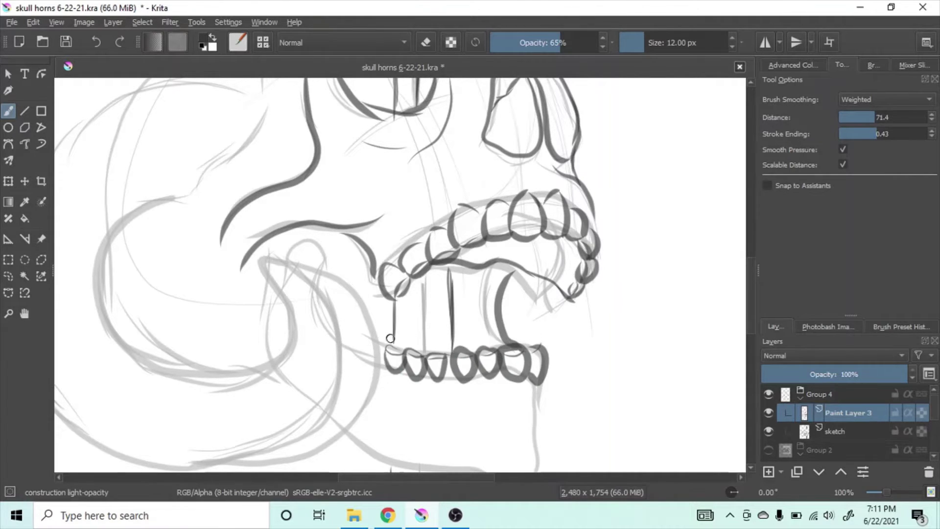
Trace the horn's tip, its inner curl and the long lower curve up the horn's outer side.
scroll(367, 293, left, 3)
drag(326, 263, 354, 336)
drag(327, 260, 399, 411)
scroll(351, 261, left, 3)
scroll(351, 261, down, 2)
drag(416, 308, 330, 126)
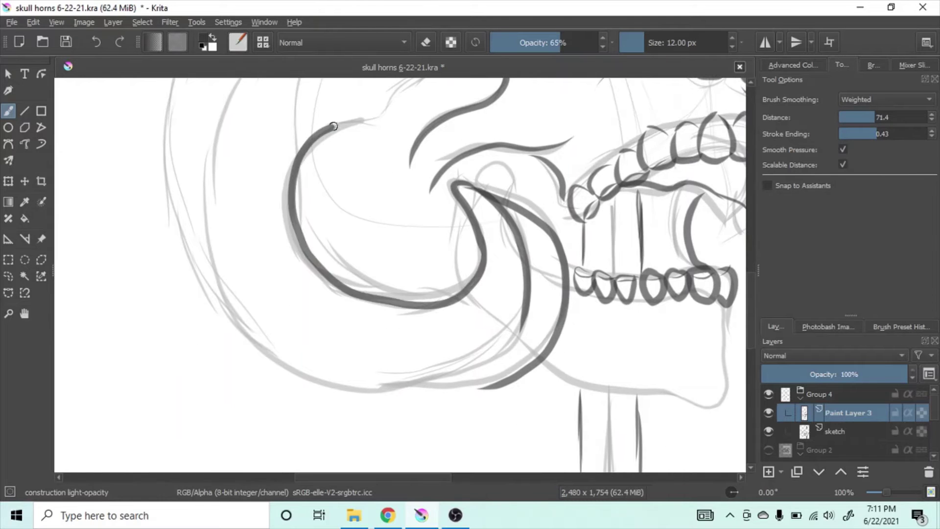
mouse_move(519, 316)
mouse_down()
mouse_move(330, 382)
mouse_move(209, 90)
mouse_up()
Complete the horn's upper curves where it meets the skull and undo the last surplus stroke.
scroll(209, 236, up, 3)
mouse_move(209, 236)
mouse_down()
mouse_move(441, 193)
mouse_move(414, 147)
mouse_move(336, 172)
mouse_up()
scroll(414, 147, up, 3)
scroll(336, 173, down, 3)
mouse_move(271, 244)
mouse_down()
mouse_move(293, 303)
mouse_move(324, 343)
mouse_up()
key(ctrl+z)
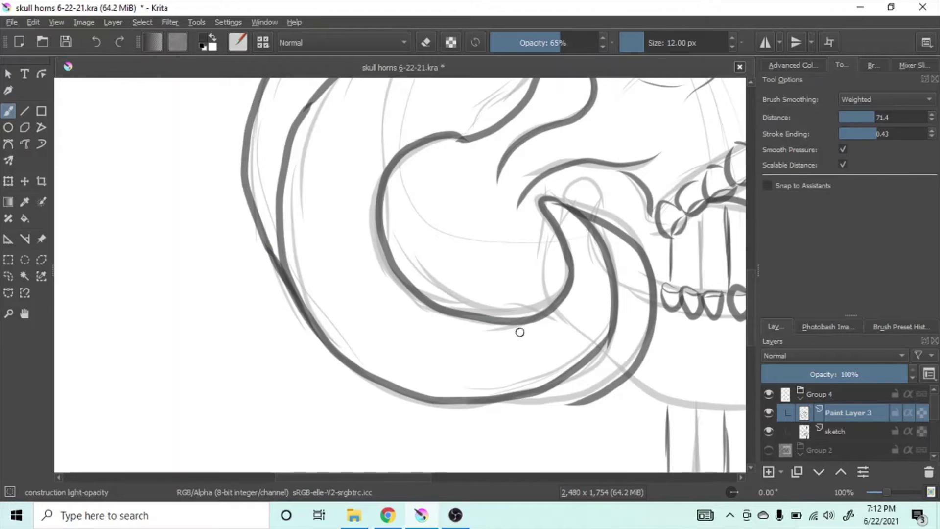
scroll(518, 329, right, 3)
scroll(363, 236, left, 3)
scroll(363, 236, down, 2)
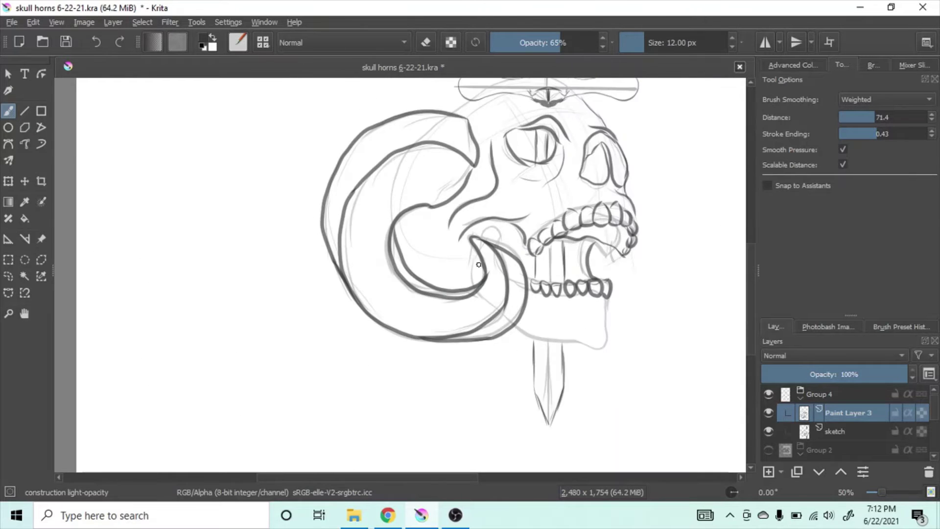
Outline the lower jaw and chin below the teeth and the jaw joint behind the horn's tip.
drag(515, 329, 607, 338)
key(ctrl+z)
drag(607, 300, 602, 347)
drag(477, 243, 491, 322)
scroll(485, 341, down, 2)
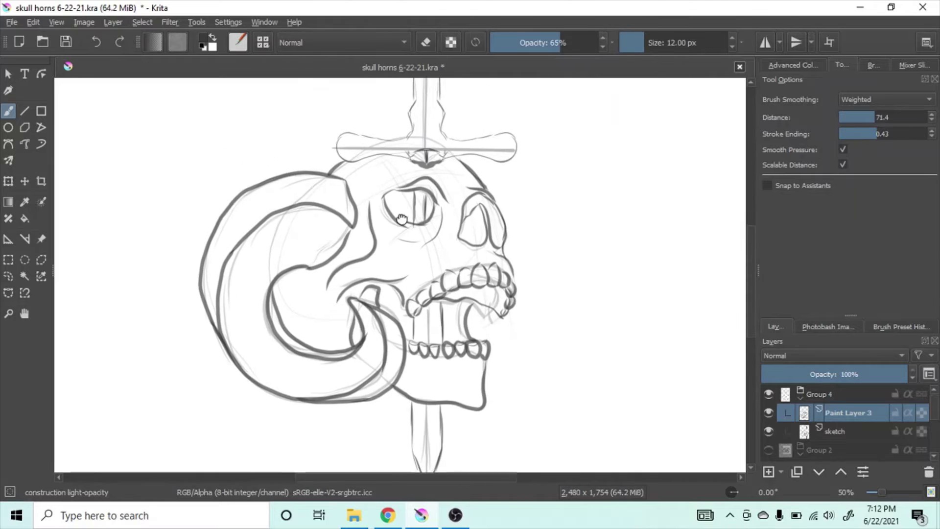
Add a new paint layer above Group 4 and name it paint1.
click(856, 395)
key(Insert)
double_click(821, 394)
text(paint1)
key(Return)
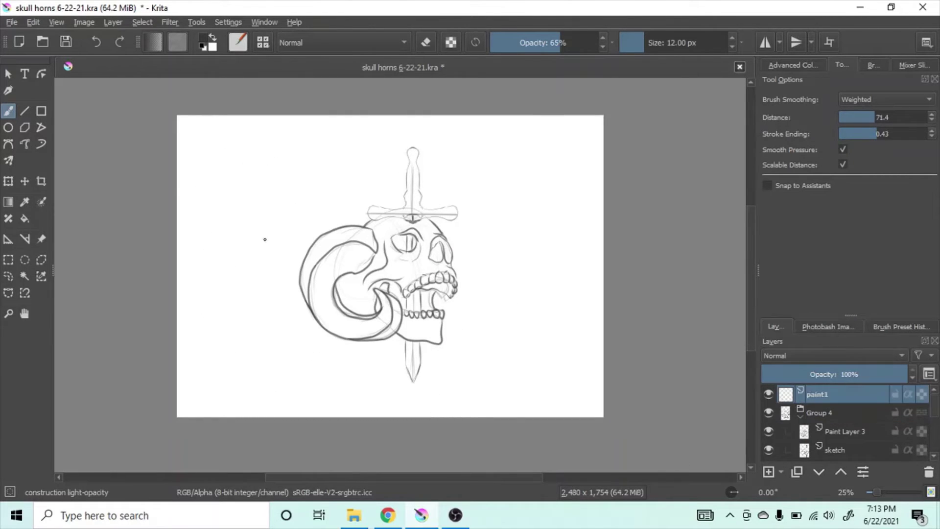
Lower Group 4's opacity to 23%, save the document and make paint1 the active layer.
click(821, 412)
drag(851, 374, 803, 374)
key(ctrl+s)
click(817, 394)
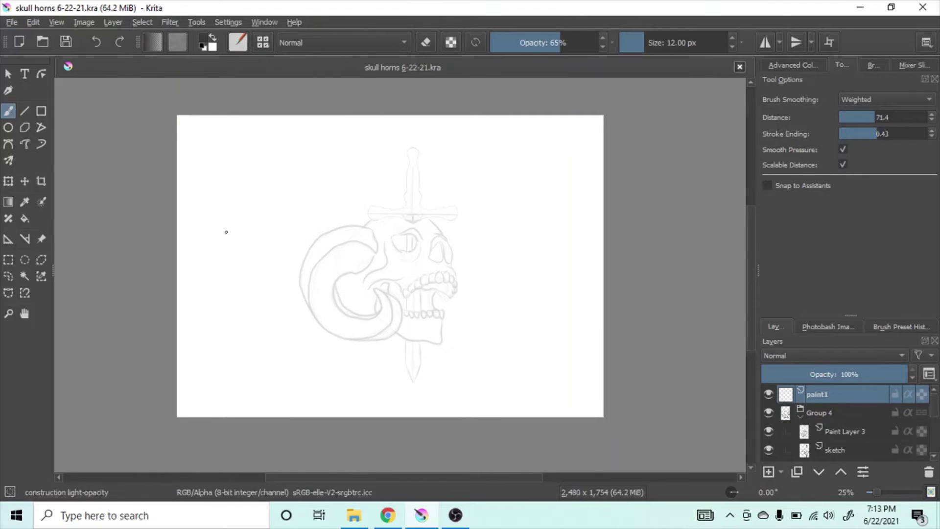
Choose the Flex paint brush preset and reduce its size to 24 px.
scroll(322, 242, up, 2)
right_click(322, 242)
click(328, 237)
key([)
key([)
key([)
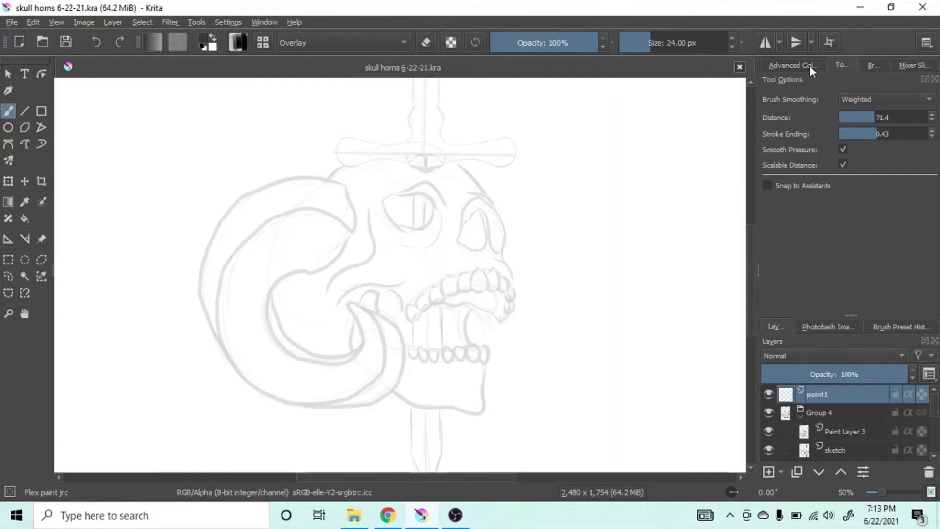
Paint the nose cavity and eye socket with dark and lighter muted purple tones on paint1.
click(809, 65)
click(817, 175)
mouse_move(462, 221)
mouse_down()
mouse_move(469, 208)
mouse_move(490, 215)
mouse_move(500, 247)
mouse_up()
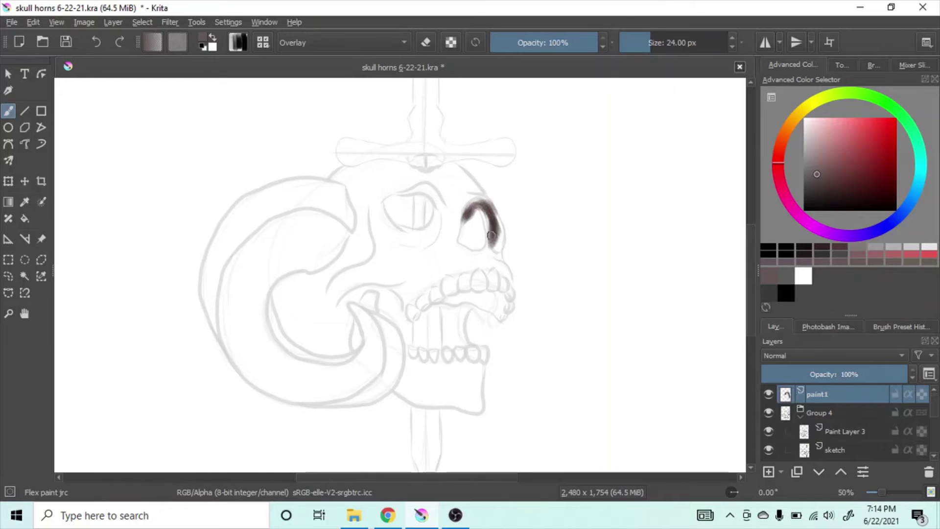
mouse_move(469, 200)
mouse_down()
mouse_move(494, 237)
mouse_move(481, 228)
mouse_move(468, 242)
mouse_move(472, 215)
mouse_up()
ctrl+click(474, 256)
ctrl+click(464, 204)
mouse_move(407, 198)
mouse_down()
mouse_move(398, 222)
mouse_move(409, 220)
mouse_move(396, 210)
mouse_up()
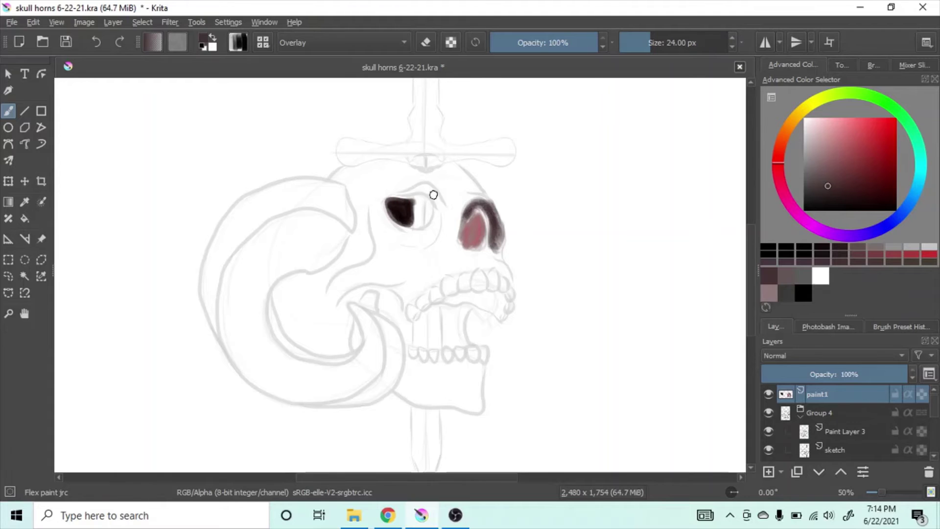
Hide paint1, add a new paint layer above it and try the Shapes Rounded preset from a "shape" search.
click(768, 394)
key(Insert)
click(262, 42)
text(shape)
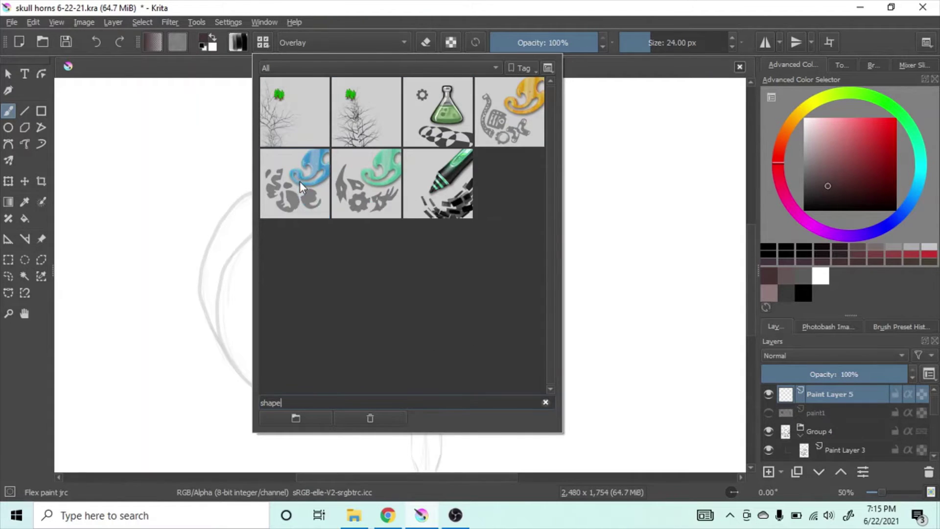
click(299, 181)
Search the brush presets for "fill" and choose the Shapes Fill brush.
click(239, 42)
click(262, 42)
click(546, 402)
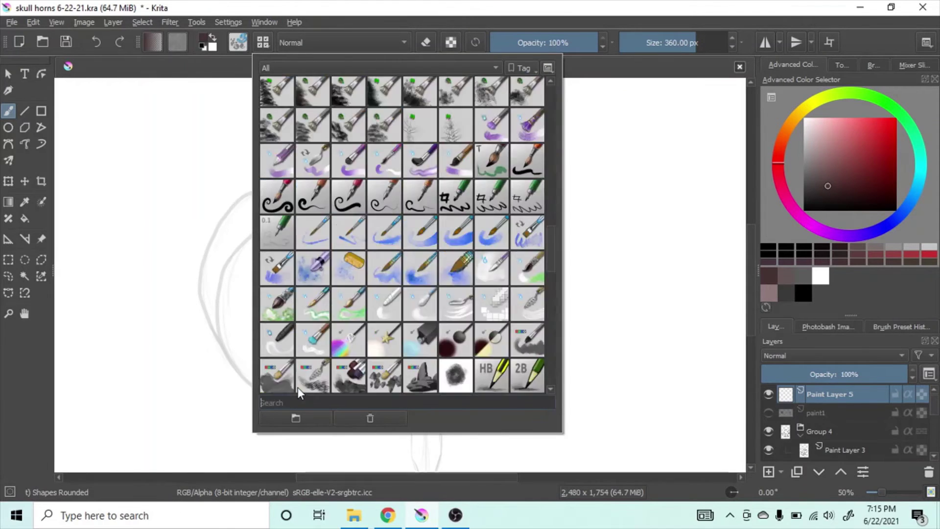
text(fill)
click(295, 112)
click(220, 195)
click(263, 42)
right_click(300, 99)
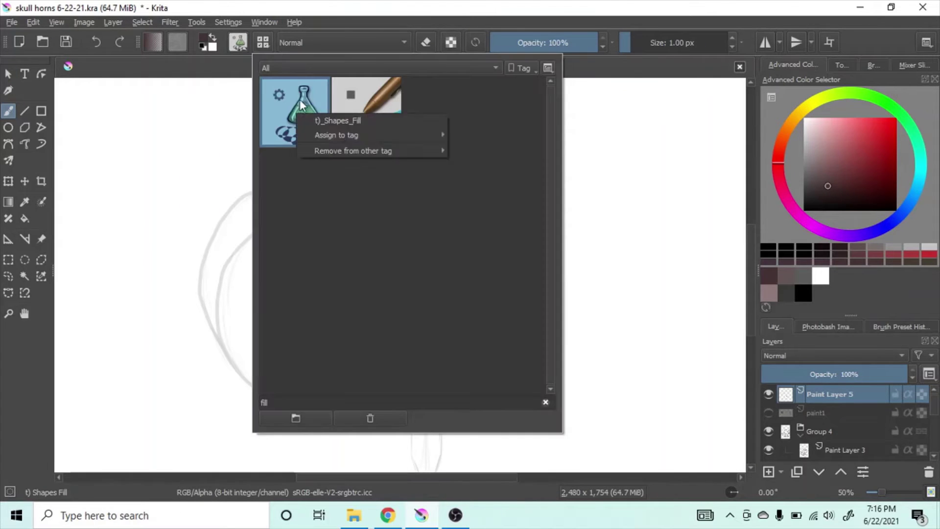
click(201, 157)
click(202, 158)
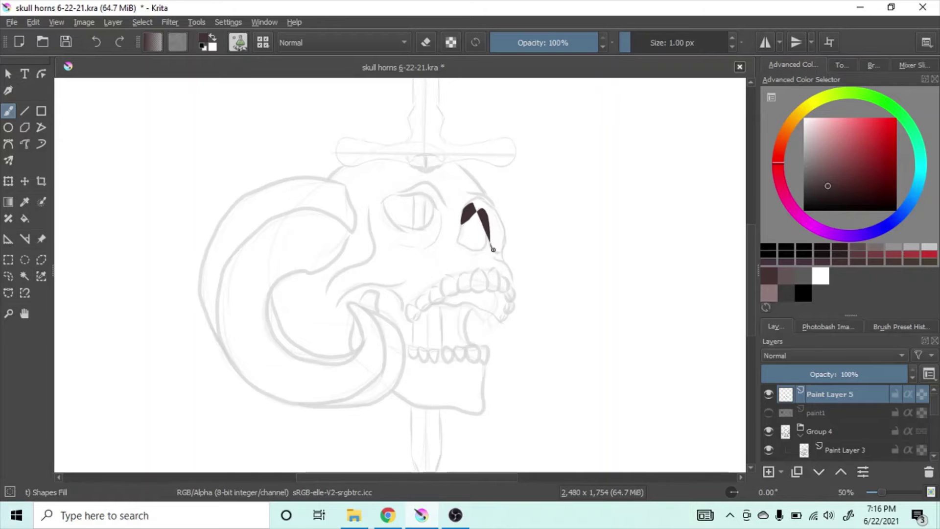
Fill the eye socket, nose cavity, jaw gap and mouth interior with dark brown-purple shapes on the new layer.
drag(493, 249, 467, 201)
drag(382, 199, 409, 230)
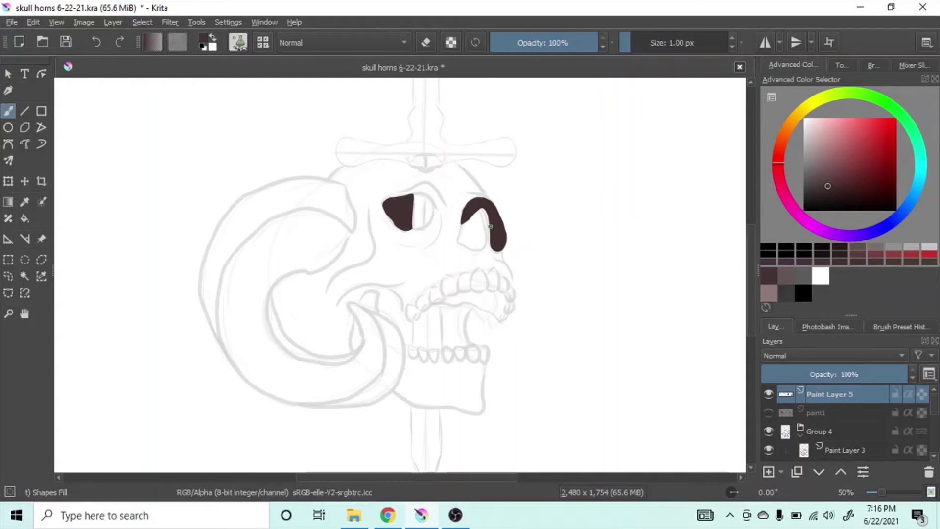
scroll(409, 342, up, 3)
mouse_move(409, 142)
mouse_down()
mouse_move(382, 195)
mouse_move(468, 215)
mouse_move(399, 159)
mouse_up()
mouse_move(550, 179)
mouse_down()
mouse_move(377, 164)
mouse_move(381, 281)
mouse_move(444, 203)
mouse_move(378, 164)
mouse_up()
Fill the inner nose and the palate with a lighter purple-brown tone and save the document.
scroll(370, 236, down, 2)
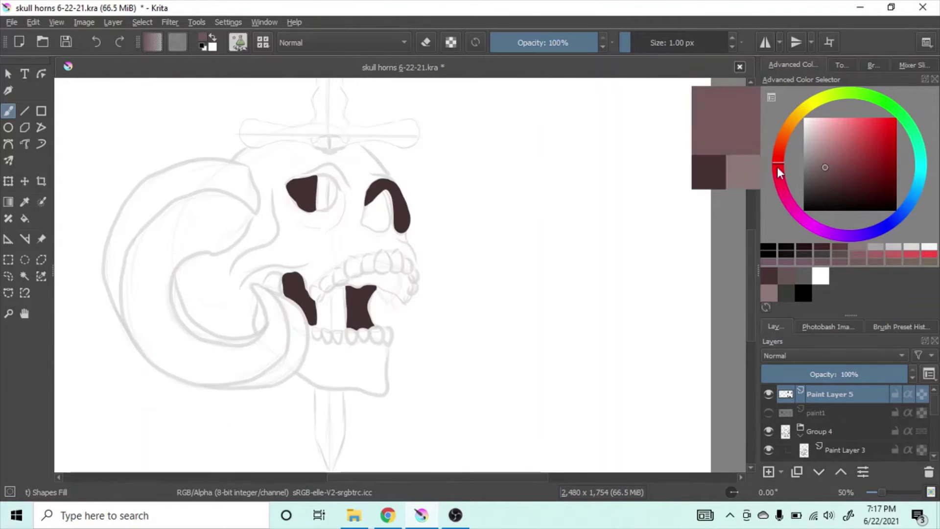
scroll(425, 157, up, 4)
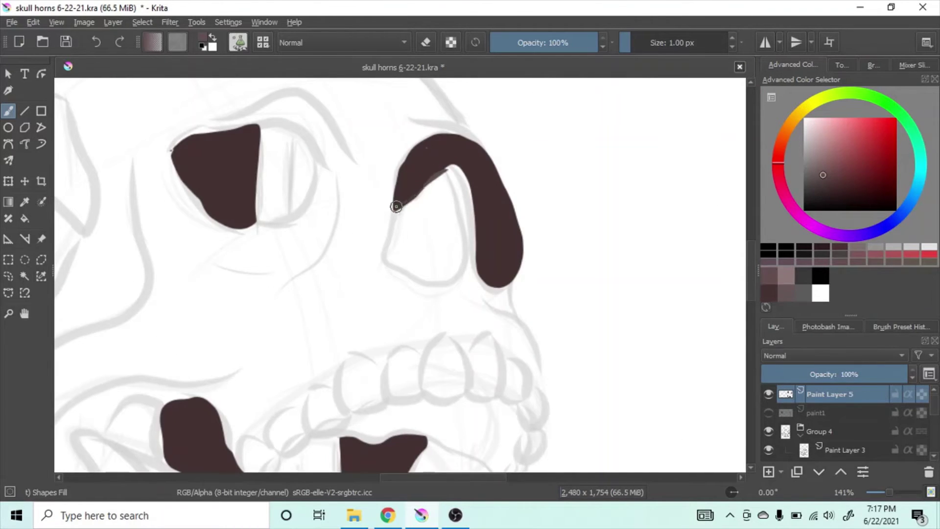
mouse_move(396, 206)
mouse_down()
mouse_move(415, 276)
mouse_move(464, 200)
mouse_up()
scroll(413, 172, down, 5)
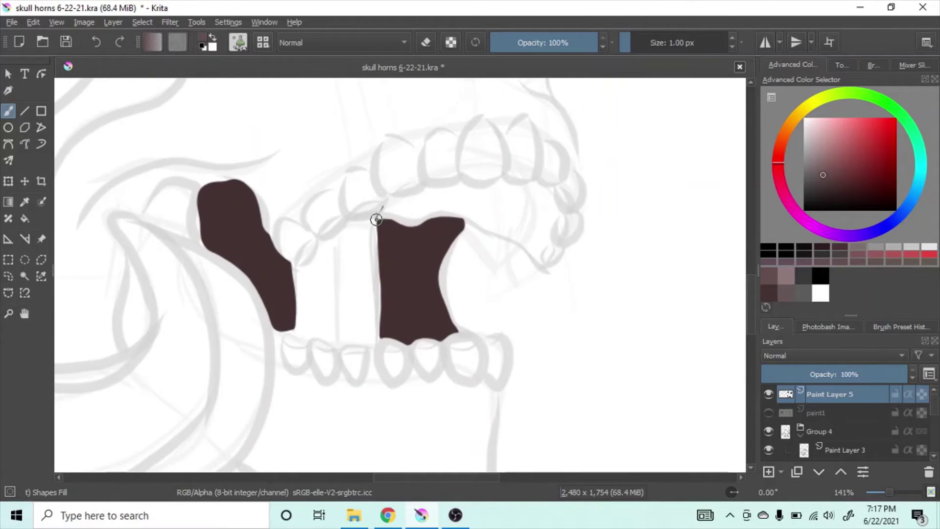
mouse_move(376, 219)
mouse_down()
mouse_move(468, 221)
mouse_move(542, 261)
mouse_move(564, 211)
mouse_move(508, 177)
mouse_move(386, 200)
mouse_up()
mouse_move(332, 350)
mouse_down()
mouse_move(478, 213)
mouse_move(399, 353)
mouse_up()
key(ctrl+s)
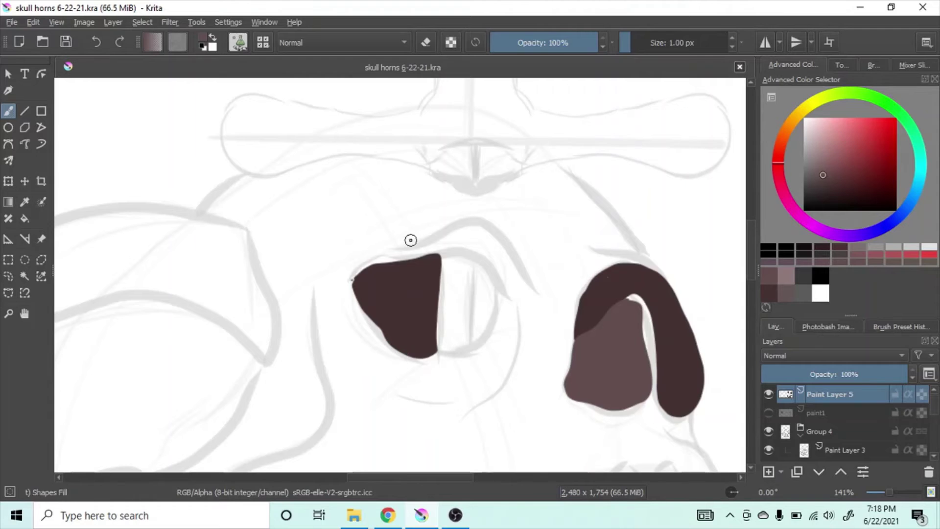
Pick a muted olive-yellow bone colour and fill the area inside the horn's curl and along the cheekbone.
scroll(410, 240, down, 3)
click(810, 103)
click(833, 143)
scroll(300, 188, up, 3)
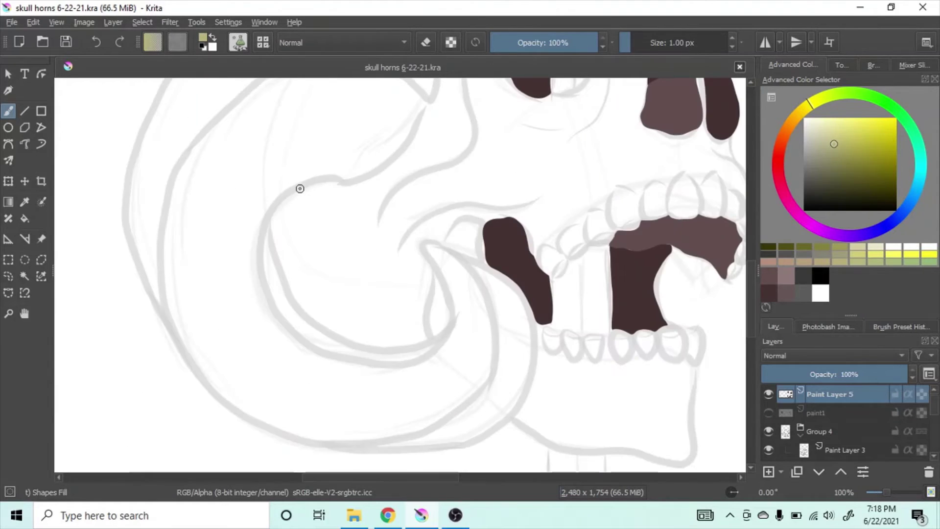
mouse_move(300, 189)
mouse_down()
mouse_move(300, 313)
mouse_move(428, 310)
mouse_move(440, 241)
mouse_move(395, 238)
mouse_move(353, 184)
mouse_up()
mouse_move(437, 222)
mouse_down()
mouse_move(339, 285)
mouse_move(440, 318)
mouse_move(378, 218)
mouse_move(250, 252)
mouse_move(322, 307)
mouse_up()
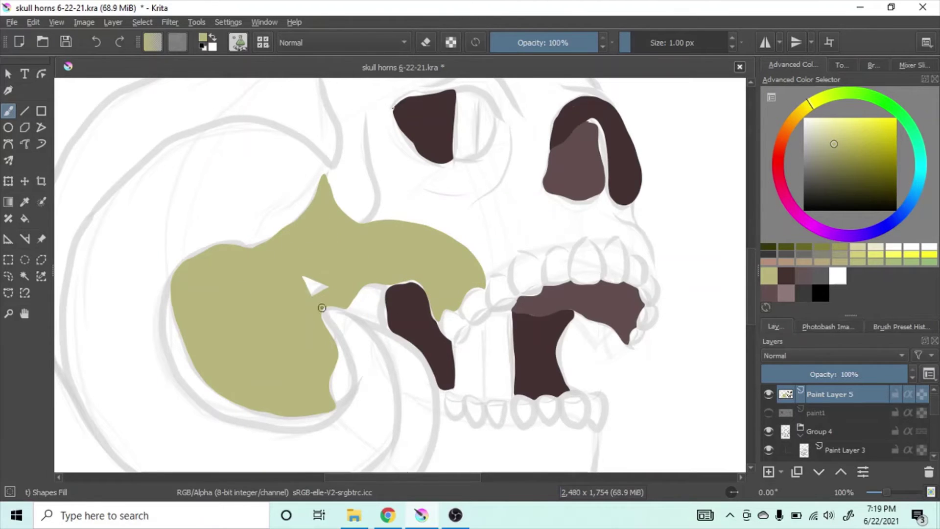
drag(345, 110, 332, 189)
Move Group 4 above Paint Layer 5, rename that layer "shape fill" and save the document.
drag(826, 427, 823, 392)
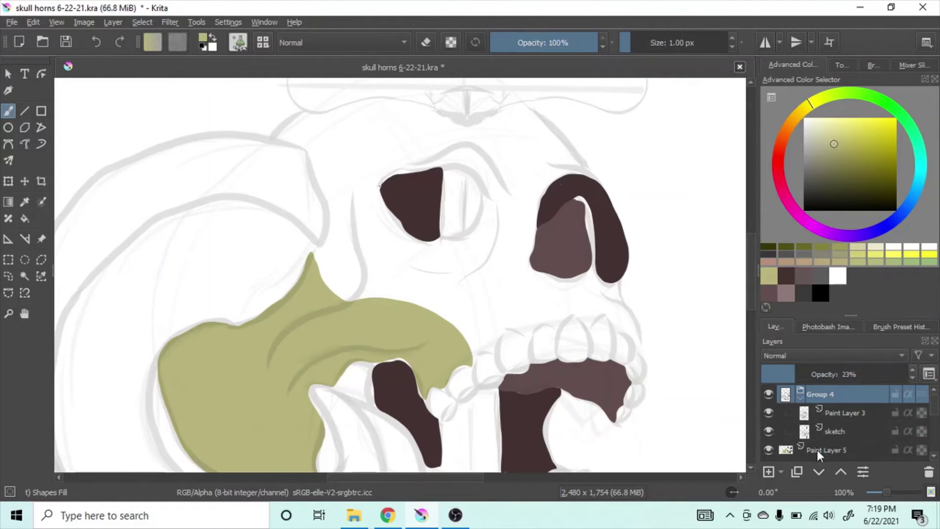
click(817, 449)
key(ctrl+s)
Fill the temple, brow and face around the eye socket with olive-yellow on the shape fill layer.
mouse_move(325, 221)
mouse_down()
mouse_move(450, 206)
mouse_move(440, 250)
mouse_move(458, 323)
mouse_up()
key(Page_Up)
key(b)
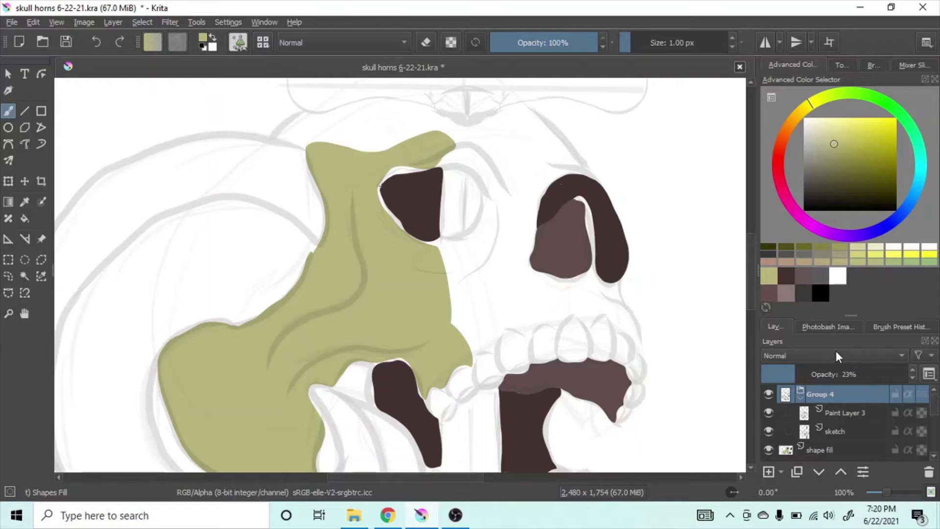
click(835, 447)
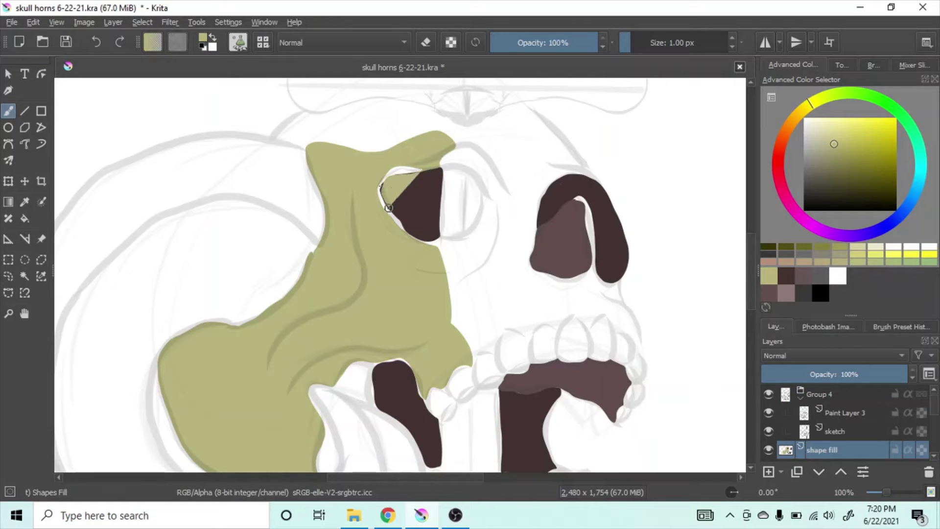
mouse_move(388, 207)
mouse_down()
mouse_move(419, 252)
mouse_move(383, 183)
mouse_up()
mouse_move(437, 170)
mouse_down()
mouse_move(485, 193)
mouse_move(447, 234)
mouse_move(448, 316)
mouse_move(513, 283)
mouse_move(557, 179)
mouse_move(466, 136)
mouse_move(442, 238)
mouse_up()
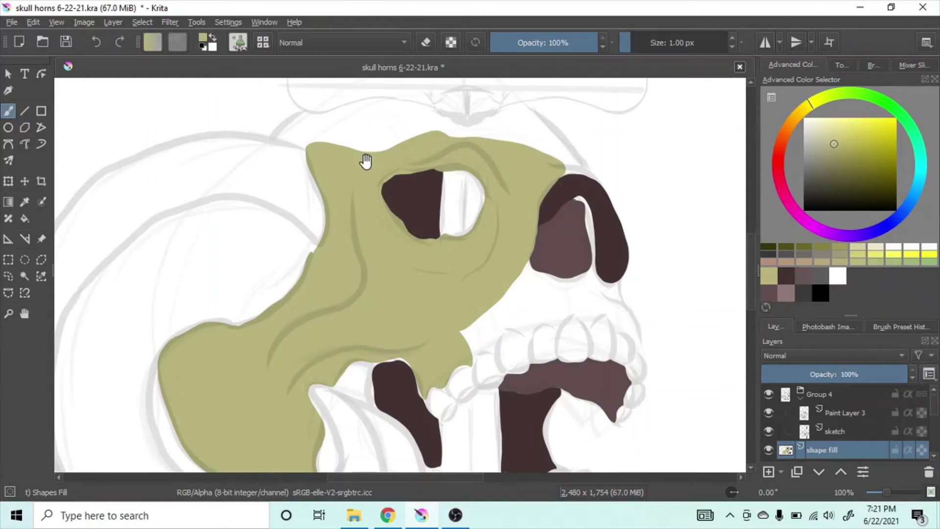
Extend the olive-yellow fill over the forehead up to the sword collar and between the nose and upper teeth.
scroll(365, 161, up, 2)
mouse_move(313, 164)
mouse_down()
mouse_move(336, 235)
mouse_move(627, 230)
mouse_move(523, 145)
mouse_move(361, 167)
mouse_move(564, 231)
mouse_move(367, 178)
mouse_move(447, 143)
mouse_move(608, 262)
mouse_move(552, 288)
mouse_up()
scroll(360, 166, right, 5)
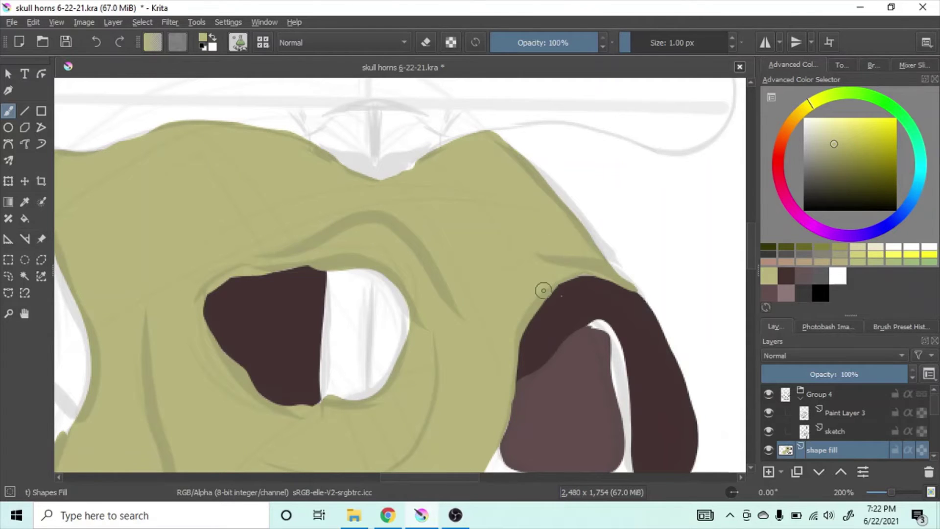
scroll(543, 291, down, 4)
mouse_move(507, 169)
mouse_down()
mouse_move(622, 193)
mouse_move(718, 336)
mouse_move(494, 305)
mouse_move(472, 193)
mouse_move(401, 353)
mouse_up()
scroll(382, 343, up, 5)
scroll(382, 342, right, 3)
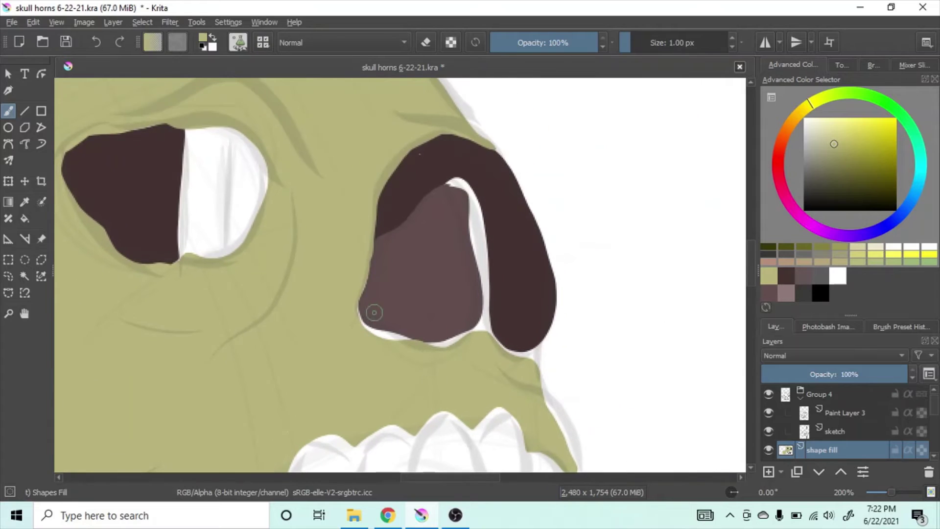
Fill the white gaps beneath the nose cavity and along the strip between its two openings with olive-yellow.
mouse_move(374, 310)
mouse_down()
mouse_move(464, 333)
mouse_move(447, 182)
mouse_move(475, 253)
mouse_move(470, 348)
mouse_up()
key(ctrl+z)
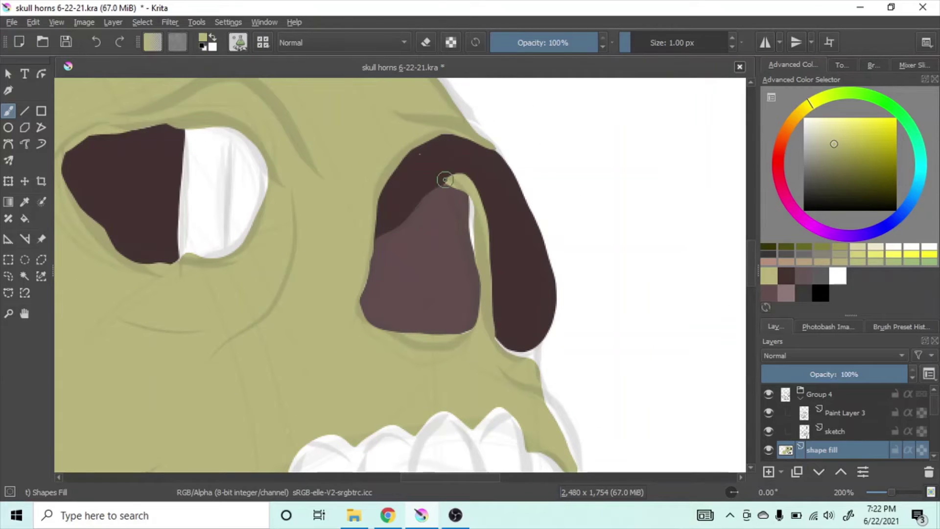
mouse_move(484, 280)
mouse_down()
mouse_move(495, 328)
mouse_move(541, 341)
mouse_up()
mouse_move(510, 164)
mouse_down()
mouse_move(543, 279)
mouse_move(508, 153)
mouse_move(380, 242)
mouse_move(471, 167)
mouse_up()
Fill the recess behind the horn tip and the whole lower jaw with a slightly darker olive.
scroll(508, 153, down, 3)
scroll(320, 197, down, 5)
scroll(310, 204, up, 3)
scroll(279, 195, up, 2)
scroll(470, 166, down, 5)
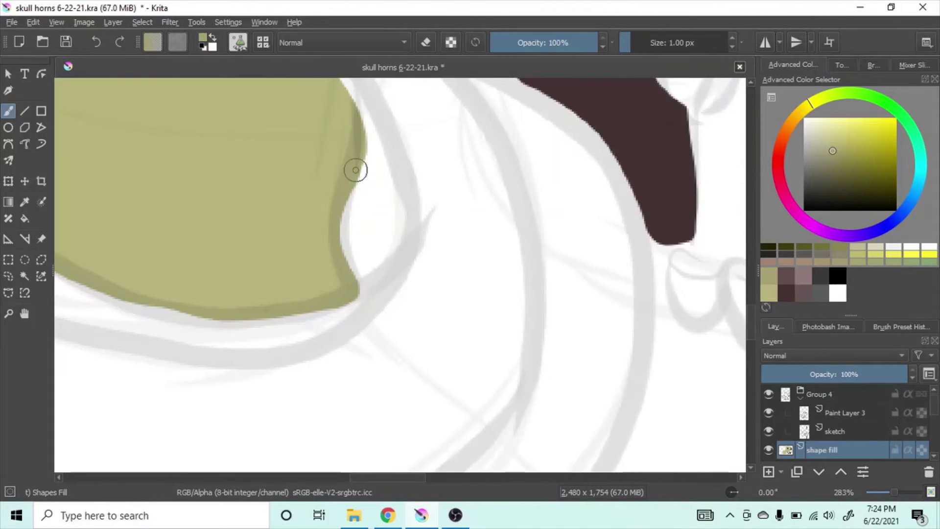
drag(357, 167, 346, 89)
scroll(366, 219, down, 3)
scroll(311, 167, up, 2)
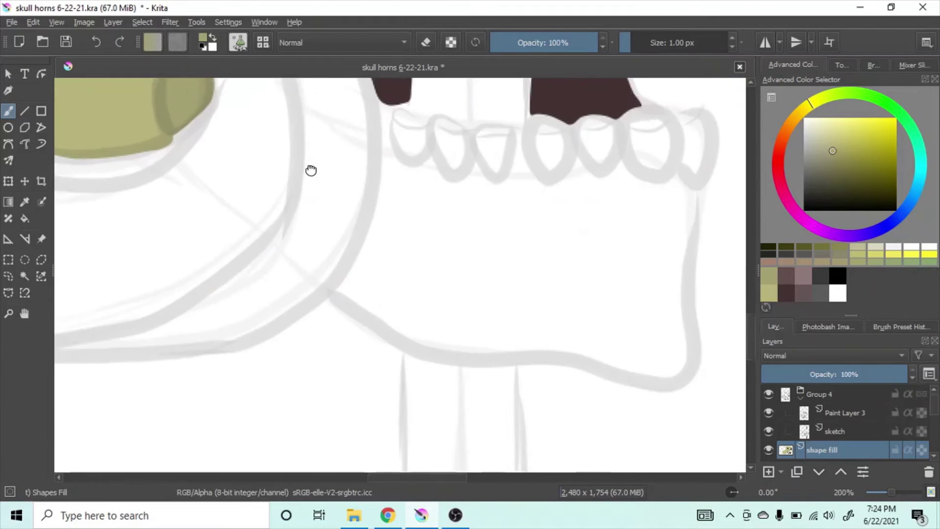
mouse_move(342, 168)
mouse_down()
mouse_move(394, 130)
mouse_move(648, 152)
mouse_move(526, 338)
mouse_move(295, 269)
mouse_move(314, 216)
mouse_up()
scroll(374, 186, down, 4)
drag(375, 186, 512, 240)
Pick a medium brown and fill the horn's inner band from its base around the curl to the tip.
click(788, 125)
click(855, 165)
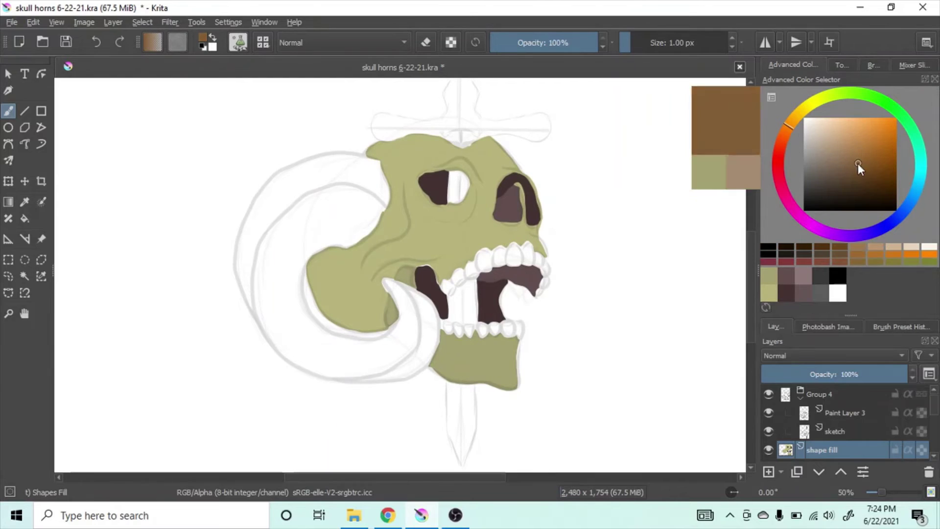
scroll(490, 215, up, 4)
drag(462, 171, 539, 218)
key(ctrl+z)
mouse_move(413, 171)
mouse_down()
mouse_move(457, 348)
mouse_move(337, 384)
mouse_move(209, 382)
mouse_move(341, 198)
mouse_up()
drag(429, 333, 395, 203)
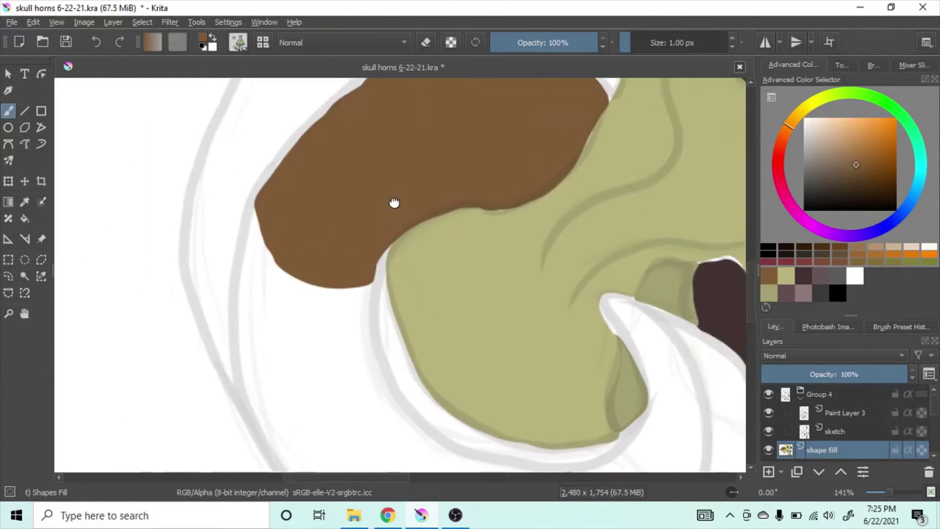
mouse_move(323, 93)
mouse_down()
mouse_move(339, 361)
mouse_move(483, 318)
mouse_move(489, 245)
mouse_up()
mouse_move(489, 245)
mouse_down()
mouse_move(222, 155)
mouse_move(409, 353)
mouse_move(243, 186)
mouse_up()
mouse_move(567, 119)
mouse_down()
mouse_move(593, 217)
mouse_move(384, 357)
mouse_move(533, 389)
mouse_move(640, 318)
mouse_move(612, 130)
mouse_up()
Pick a grey-brown and fill the outer band of the horn's upper curve down to the brown area.
click(825, 159)
mouse_move(372, 220)
mouse_down()
mouse_move(570, 341)
mouse_move(350, 468)
mouse_up()
mouse_move(465, 132)
mouse_down()
mouse_move(549, 227)
mouse_move(348, 235)
mouse_move(442, 130)
mouse_move(465, 132)
mouse_up()
mouse_move(403, 229)
mouse_down()
mouse_move(573, 208)
mouse_move(635, 212)
mouse_up()
mouse_move(536, 139)
mouse_down()
mouse_move(401, 426)
mouse_move(530, 242)
mouse_up()
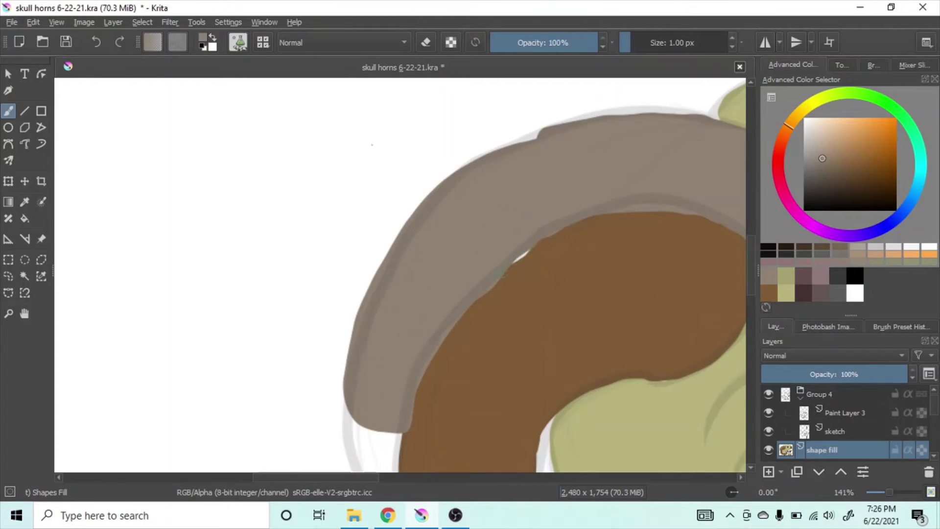
drag(372, 144, 225, 126)
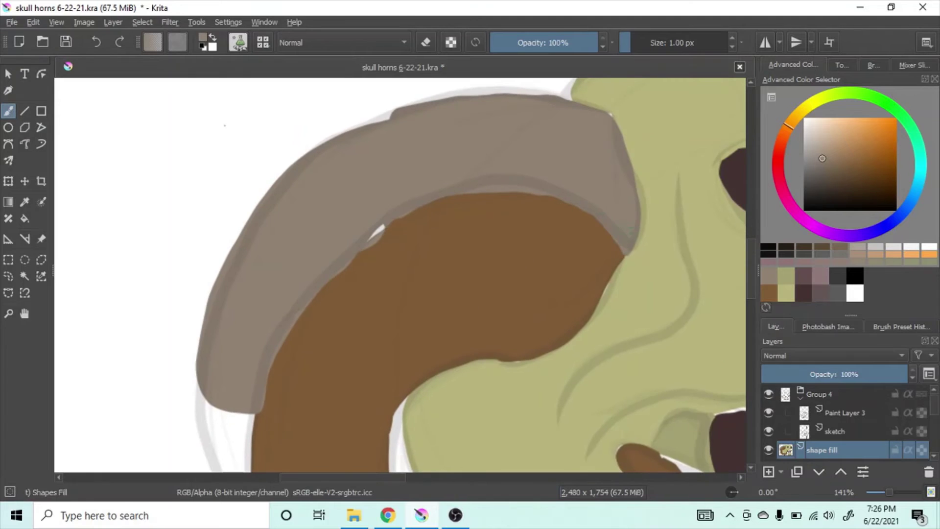
drag(640, 253, 343, 245)
key(ctrl+z)
Extend the grey-brown fill down the horn's outer edge and along the outside of the lower curl to the tip.
drag(232, 444, 371, 182)
drag(444, 341, 431, 157)
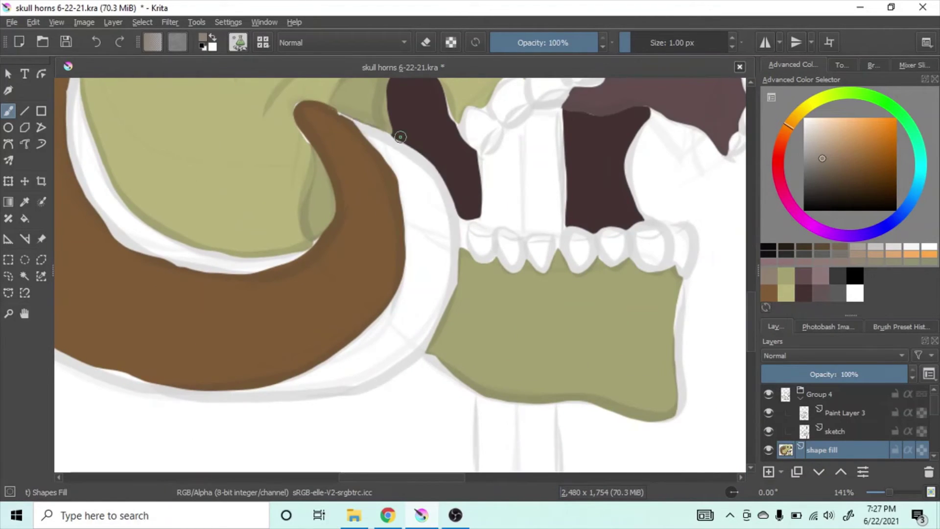
mouse_move(315, 101)
mouse_down()
mouse_move(467, 224)
mouse_move(417, 381)
mouse_move(201, 403)
mouse_move(341, 348)
mouse_move(388, 214)
mouse_move(332, 110)
mouse_up()
scroll(290, 288, up, 3)
drag(370, 363, 306, 331)
scroll(359, 319, down, 4)
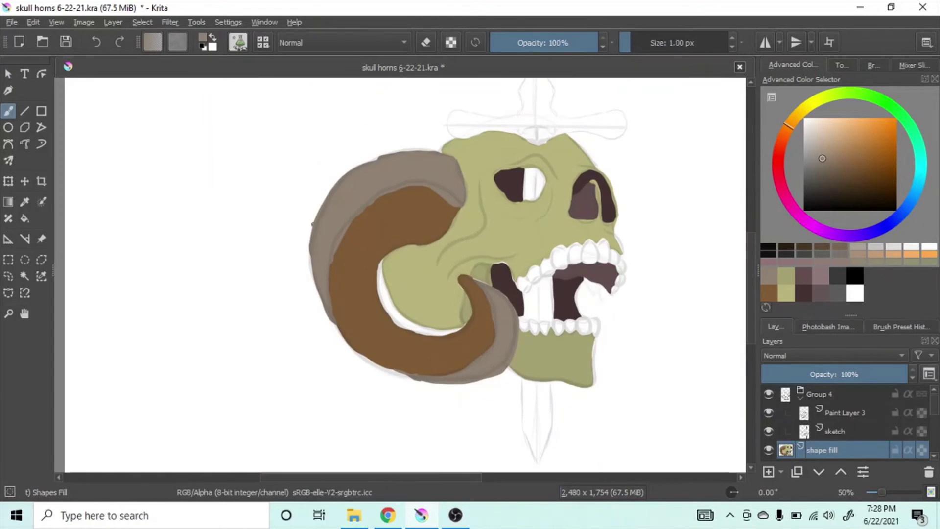
Blend the horn's brown and grey-brown bands with the Blender Basic brush, ending at 55% opacity and 120.26 px, and save.
right_click(250, 239)
click(292, 333)
right_click(289, 254)
click(413, 202)
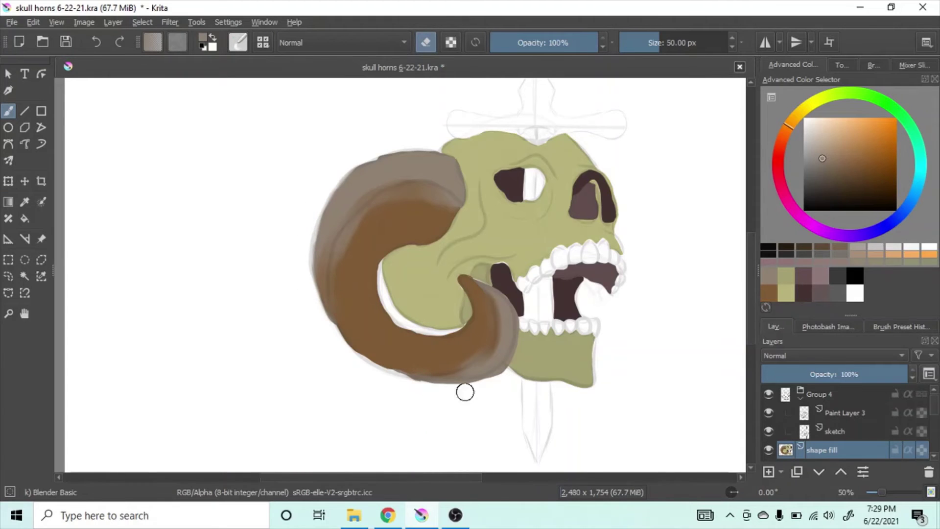
drag(352, 251, 346, 252)
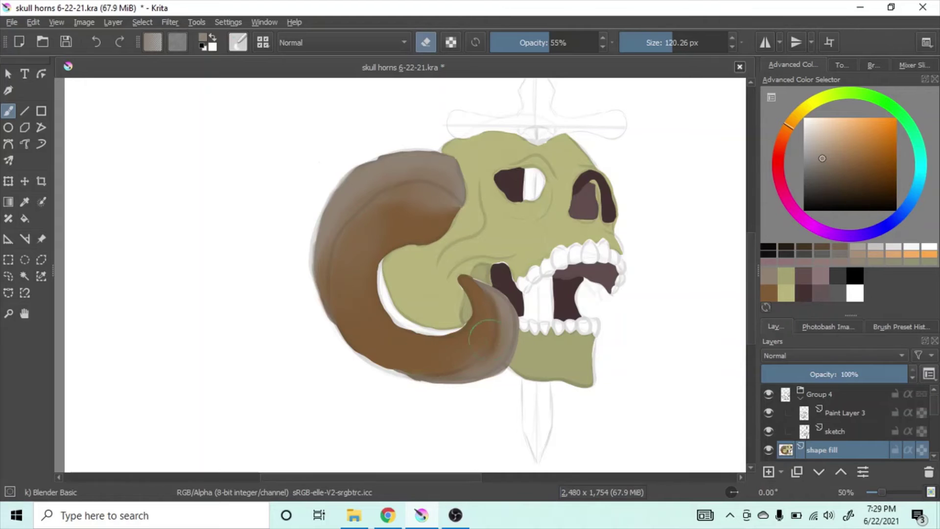
key(ctrl+s)
Return to the Shapes Fill brush, pick a muted blue-grey and fill the sword's pommel and grip with horizontal mirroring on.
key(/)
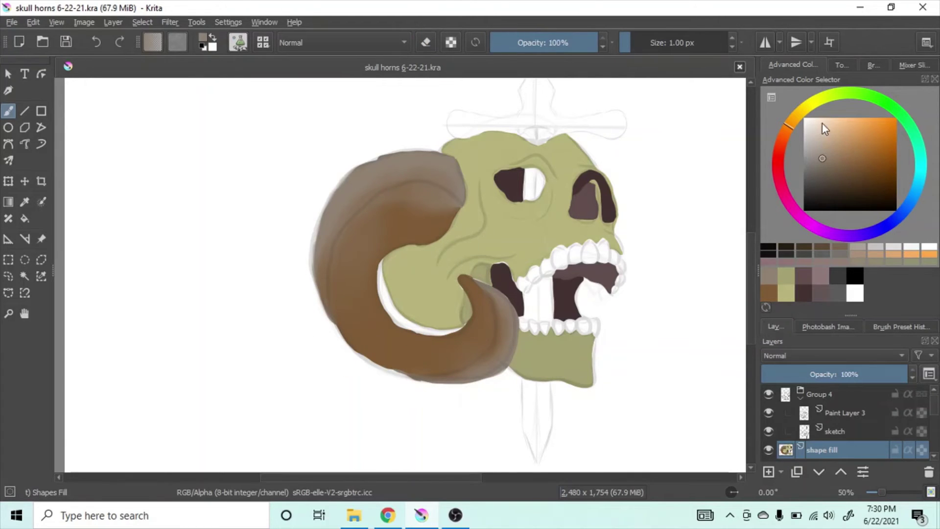
click(881, 226)
click(813, 156)
scroll(367, 145, up, 3)
scroll(404, 101, up, 5)
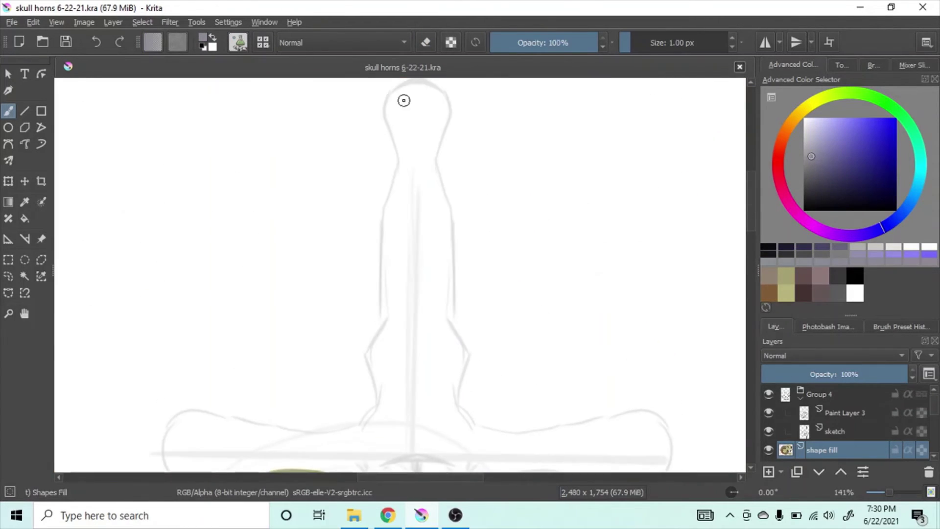
key(m)
scroll(352, 138, down, 5)
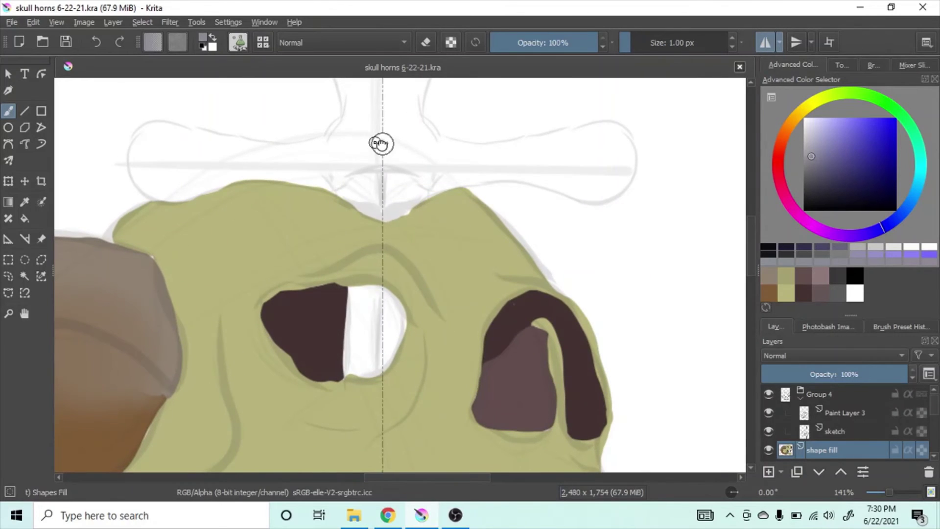
scroll(335, 256, up, 8)
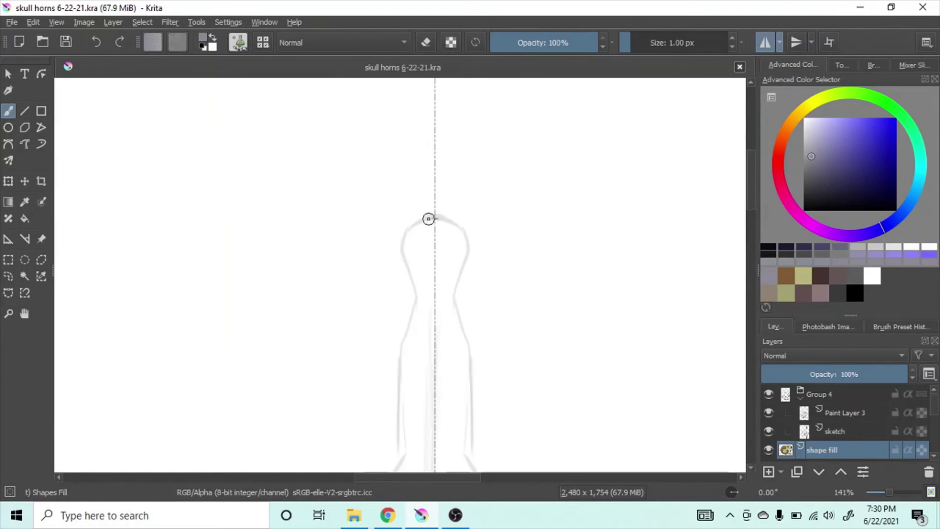
mouse_move(428, 219)
mouse_down()
mouse_move(390, 445)
mouse_move(432, 455)
mouse_up()
Fill the sword's lower grip, collar and pointed crossguard symmetrically with blue-grey, and turn off horizontal mirroring.
scroll(404, 182, down, 4)
mouse_move(396, 179)
mouse_down()
mouse_move(377, 288)
mouse_move(432, 367)
mouse_up()
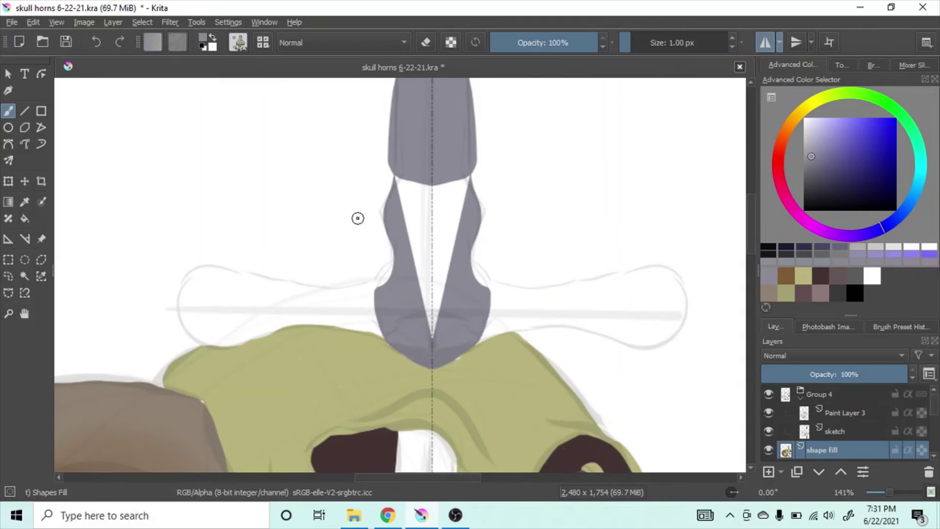
mouse_move(388, 170)
mouse_down()
mouse_move(523, 194)
mouse_move(393, 194)
mouse_move(306, 226)
mouse_move(529, 252)
mouse_up()
scroll(490, 264, down, 2)
scroll(441, 284, right, 3)
key(m)
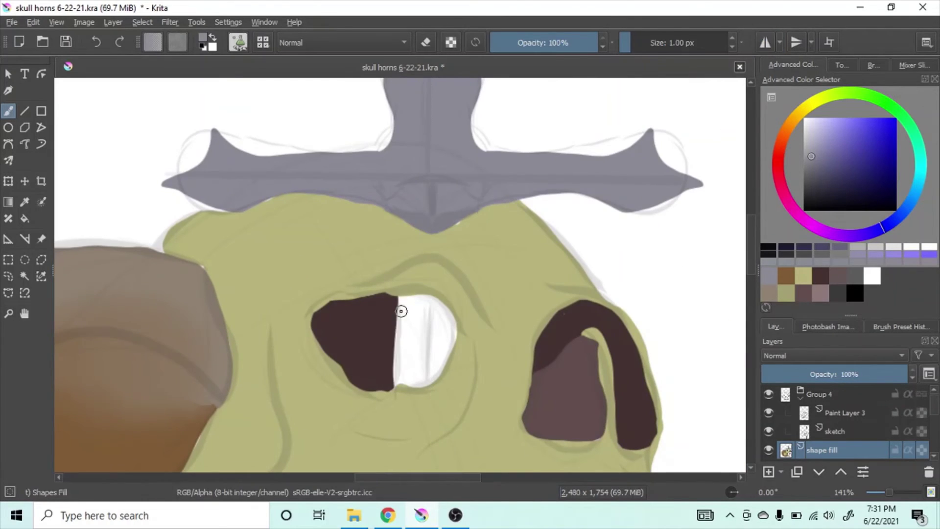
Fill the blade's left half with blue-grey inside the eye socket, between the teeth and below the jaw.
mouse_move(408, 318)
mouse_down()
mouse_move(411, 389)
mouse_move(392, 353)
mouse_up()
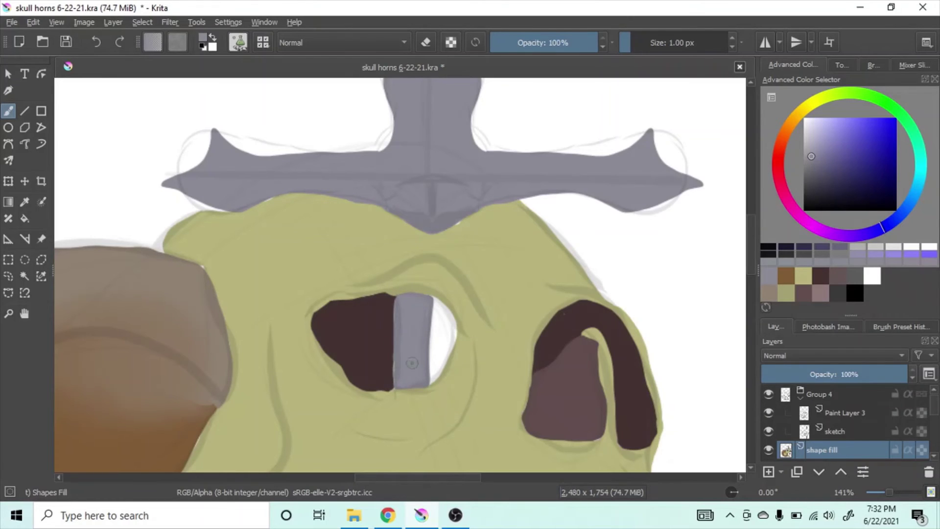
scroll(412, 363, down, 5)
mouse_move(377, 195)
mouse_down()
mouse_move(384, 273)
mouse_move(369, 206)
mouse_up()
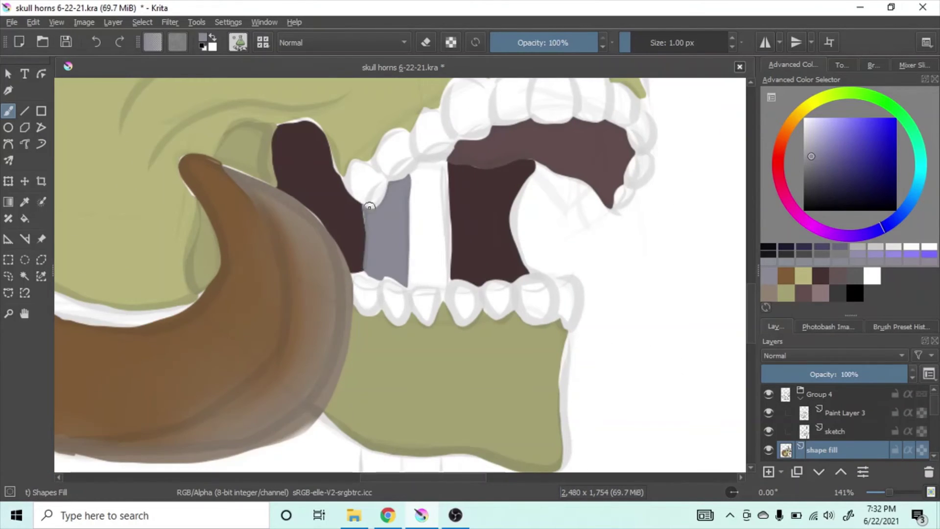
scroll(387, 320, down, 5)
mouse_move(356, 253)
mouse_down()
mouse_move(361, 317)
mouse_move(397, 195)
mouse_move(405, 254)
mouse_up()
Shade the blade's right half and the notch under the crossguard with a darker blue-grey, and save the document.
click(811, 167)
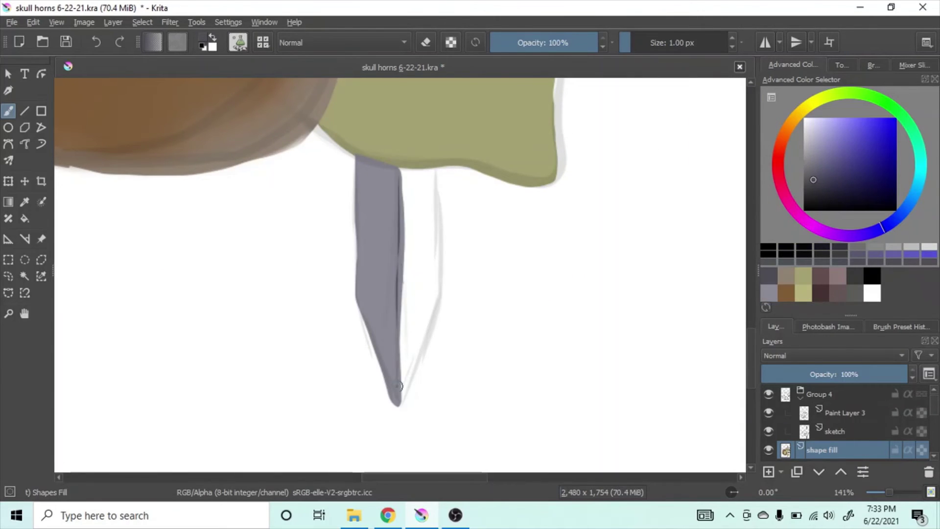
drag(400, 166, 434, 185)
scroll(372, 225, up, 5)
drag(371, 224, 394, 329)
scroll(370, 275, up, 10)
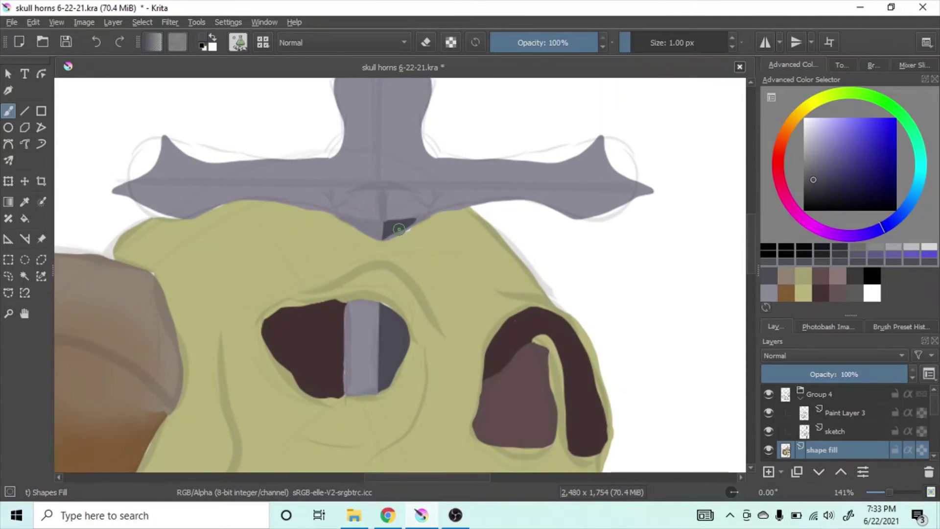
scroll(399, 229, down, 3)
key(ctrl+s)
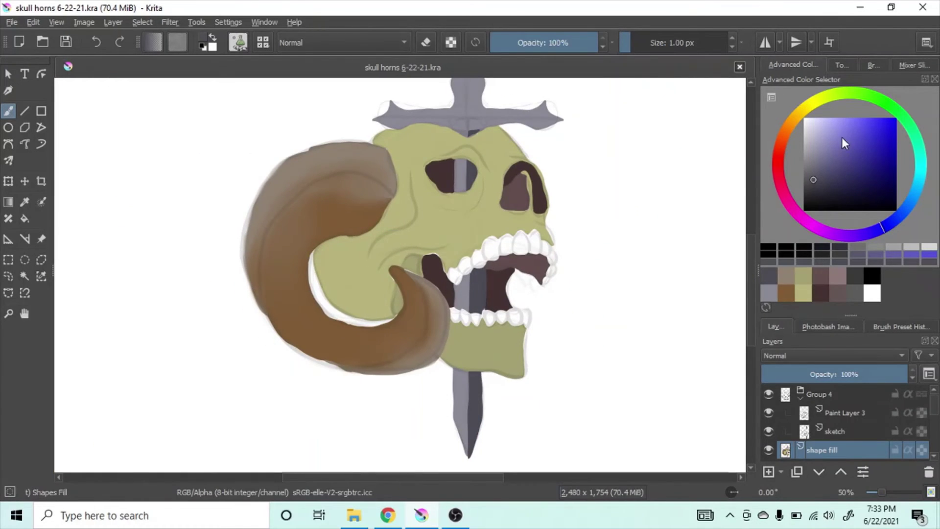
Pick a more saturated olive-green and fill the whole row of upper teeth.
click(815, 100)
scroll(452, 294, up, 4)
mouse_move(470, 242)
mouse_down()
mouse_move(450, 209)
mouse_move(614, 160)
mouse_move(629, 98)
mouse_move(473, 196)
mouse_move(557, 163)
mouse_move(699, 194)
mouse_move(676, 352)
mouse_move(490, 232)
mouse_up()
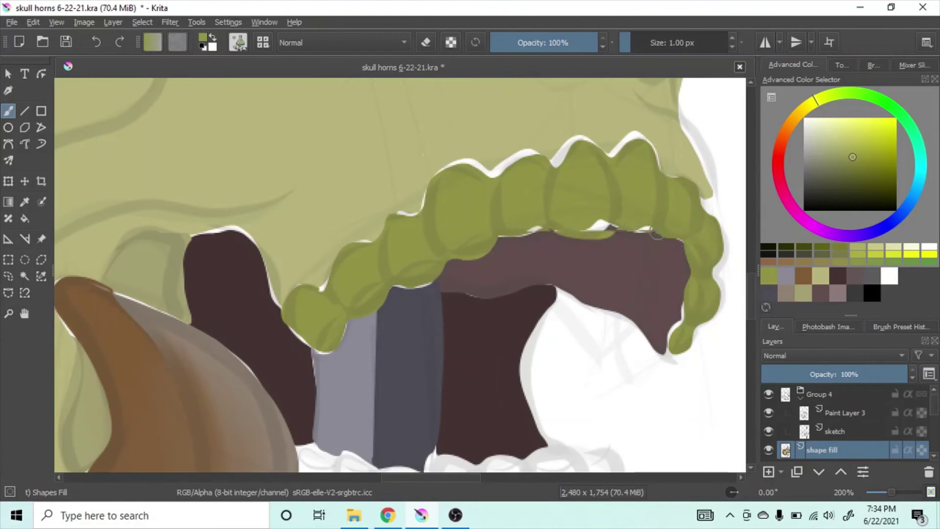
Fill the row of lower teeth with the same olive-green, closing the white gaps along their upper edge.
drag(545, 312, 523, 82)
mouse_move(277, 225)
mouse_down()
mouse_move(346, 237)
mouse_move(560, 237)
mouse_move(465, 294)
mouse_move(334, 298)
mouse_move(343, 298)
mouse_up()
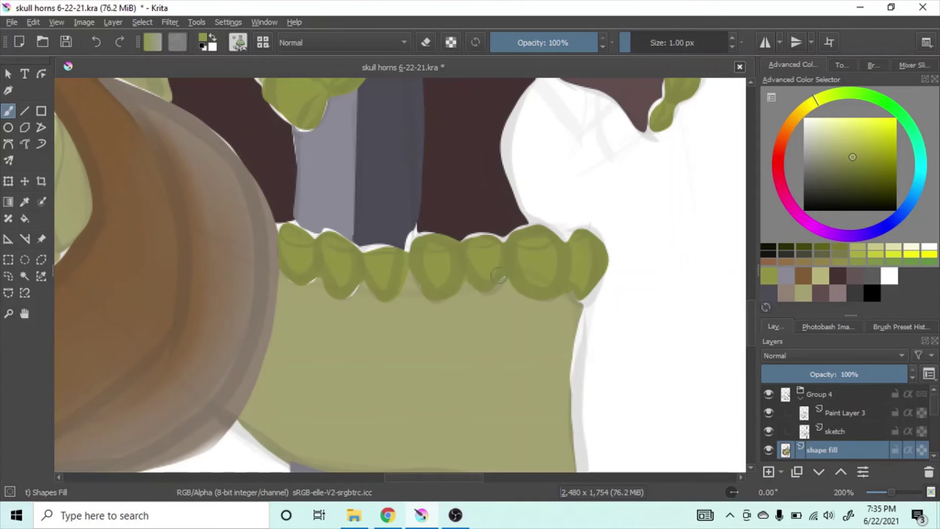
drag(295, 218, 590, 227)
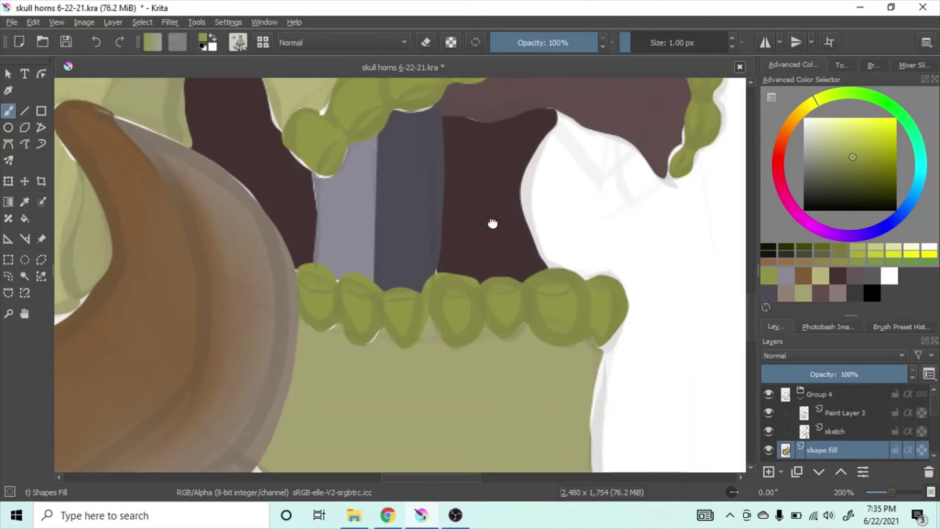
Close the white gaps along the upper teeth's gum line with olive-green and save the document.
drag(493, 222, 350, 234)
drag(454, 196, 628, 187)
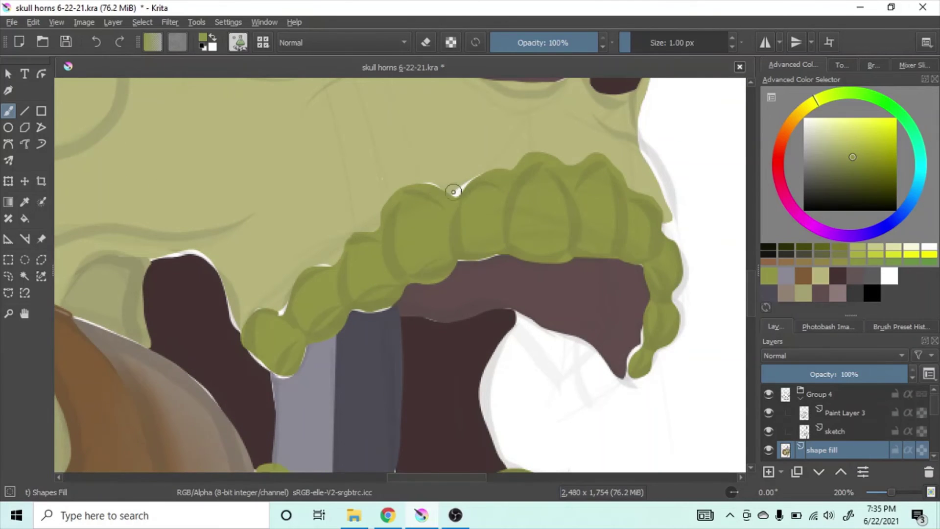
key(ctrl+s)
scroll(401, 251, down, 5)
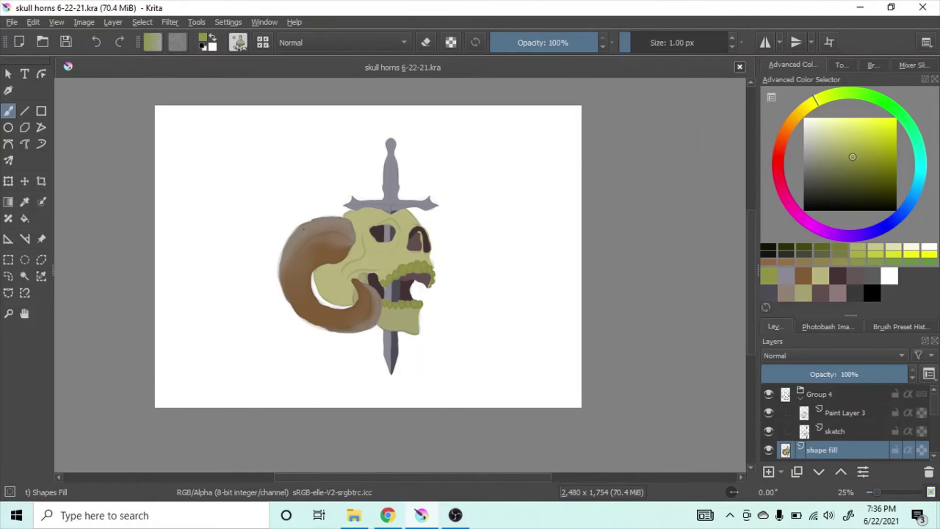